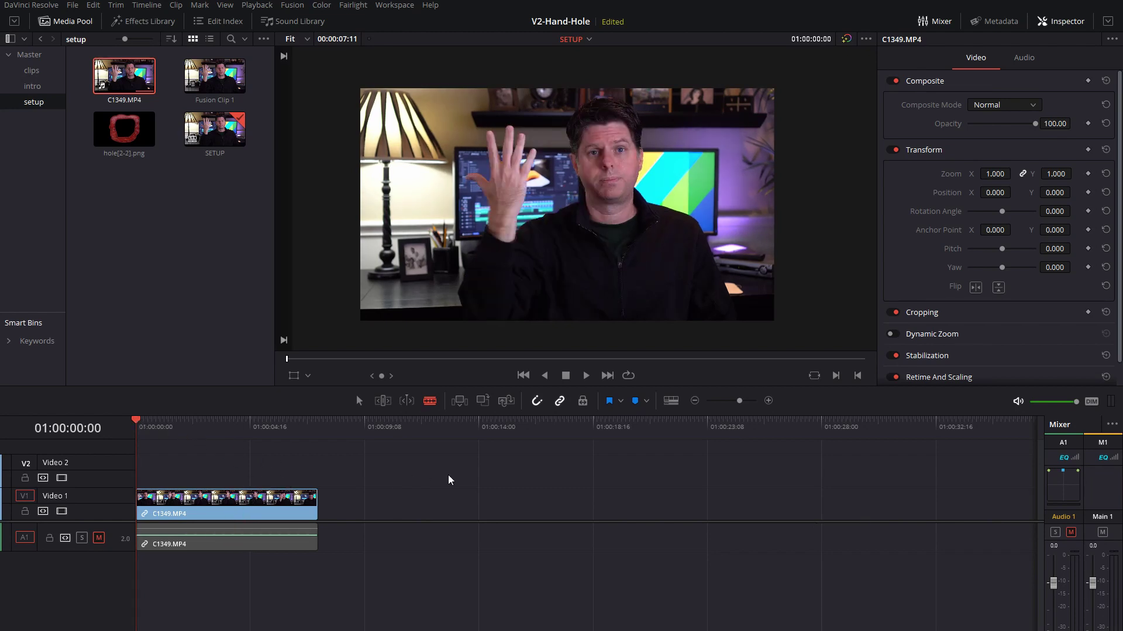
Step: Play the hand clip and stop at 01:00:04:19, where the hand covers the face
key(space)
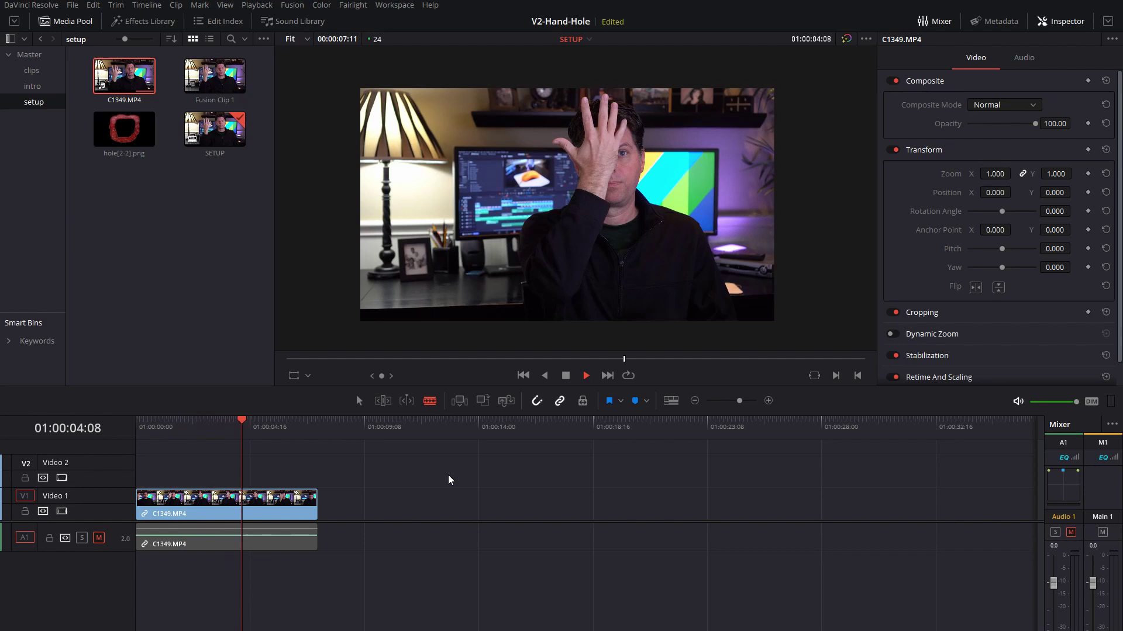
key(space)
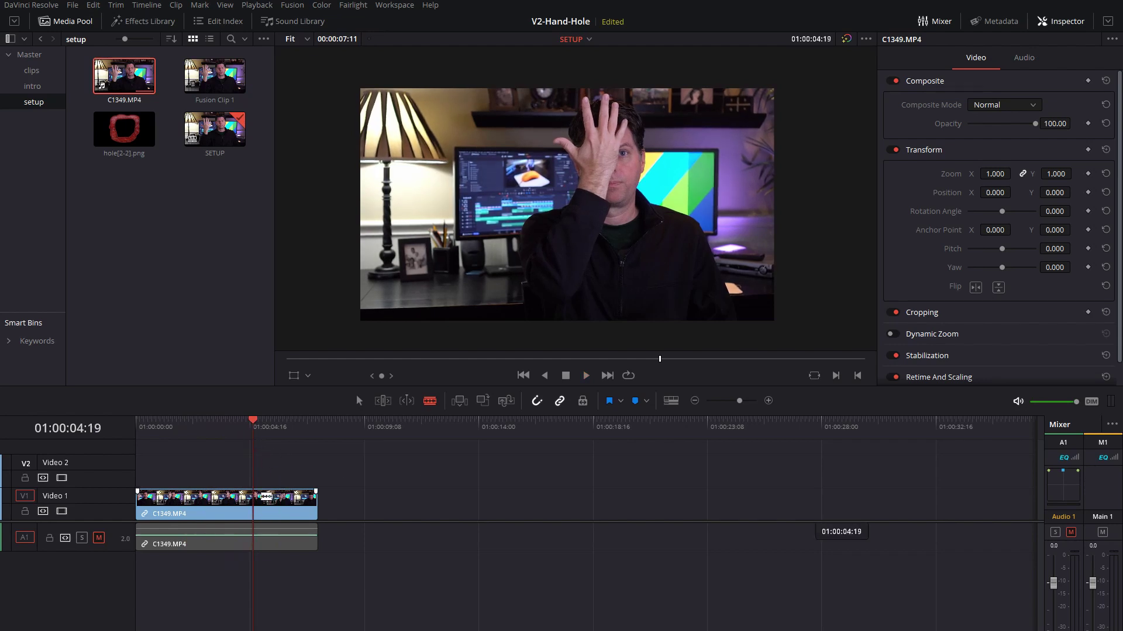
Step: Turn the hand clip into a new Fusion clip and bring up its Fusion node graph
right_click(261, 501)
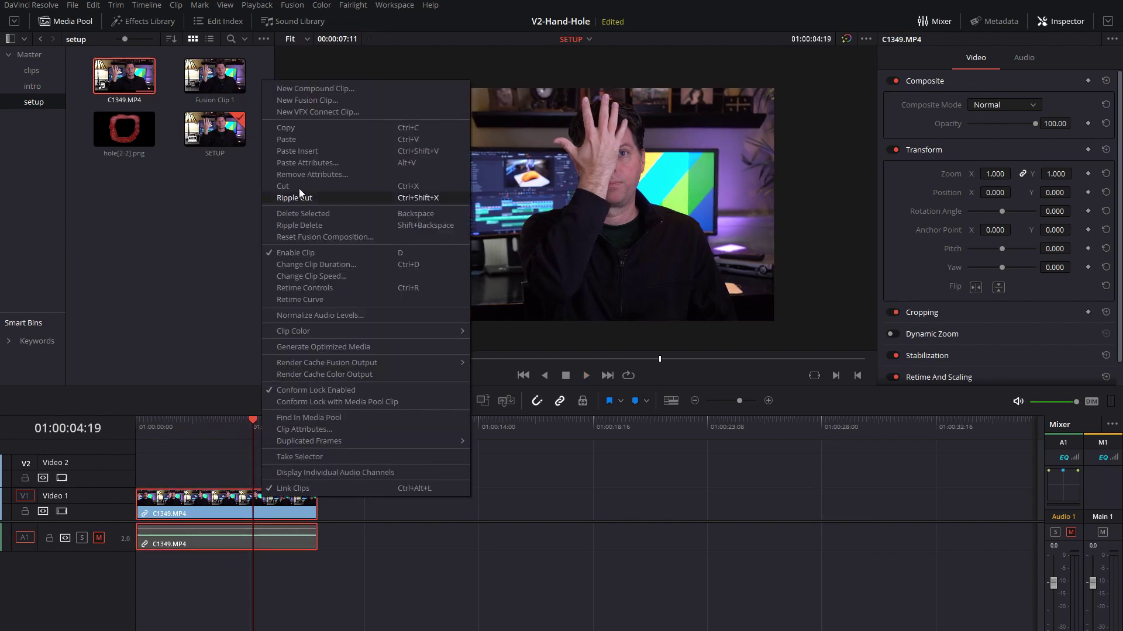
click(328, 99)
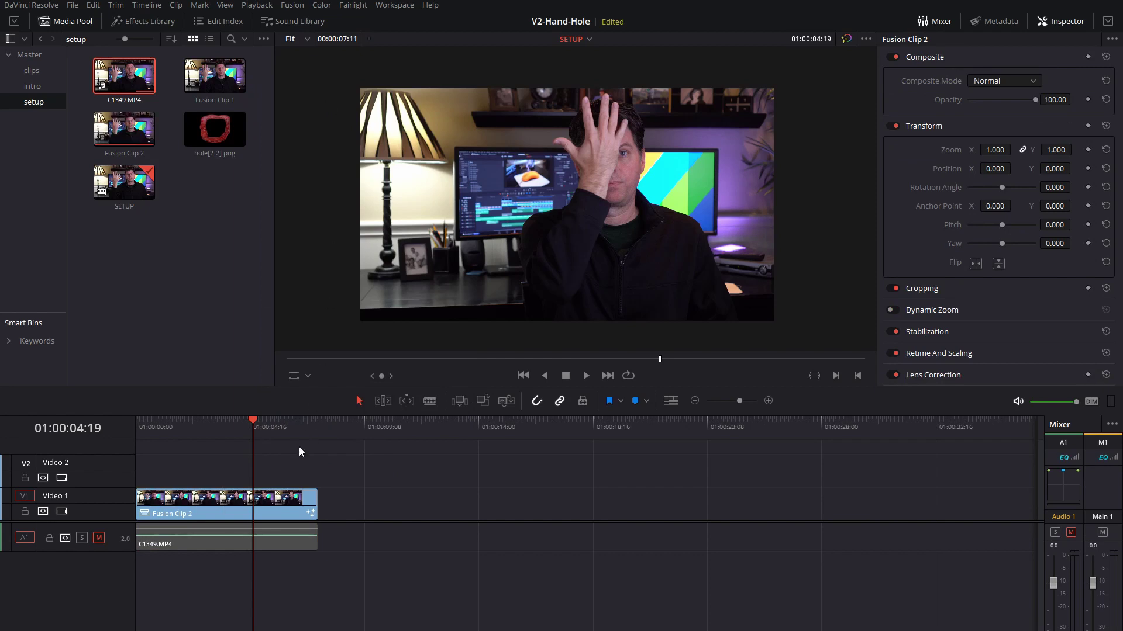
key(shift+5)
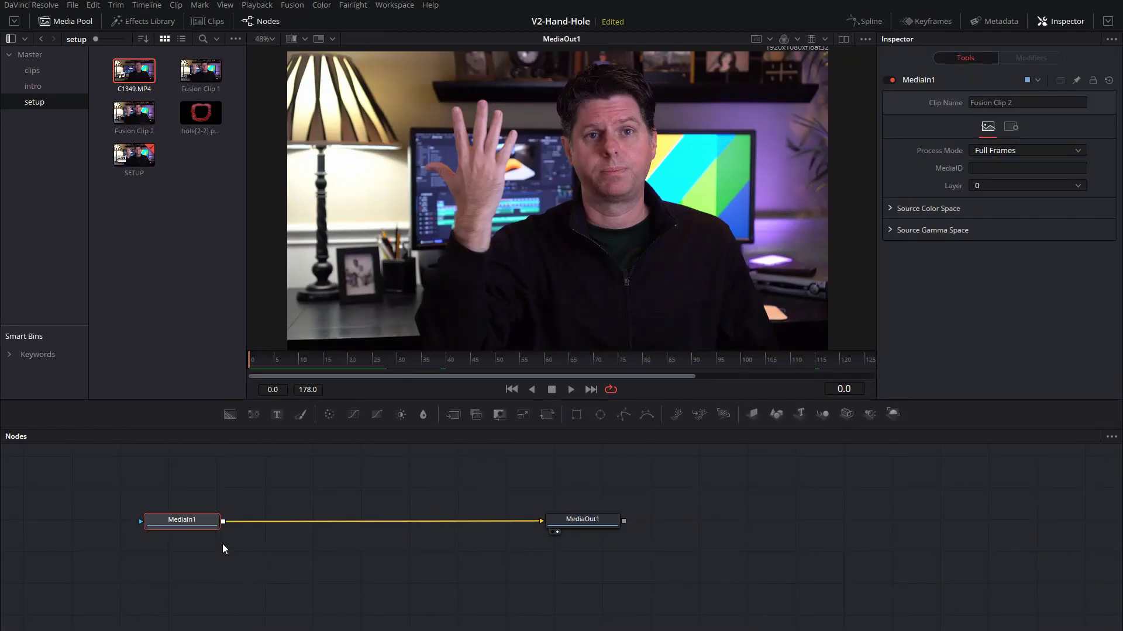
Step: Spread the MediaIn1 and MediaOut1 nodes apart and select MediaIn1
mouse_move(209, 534)
drag(179, 519, 201, 518)
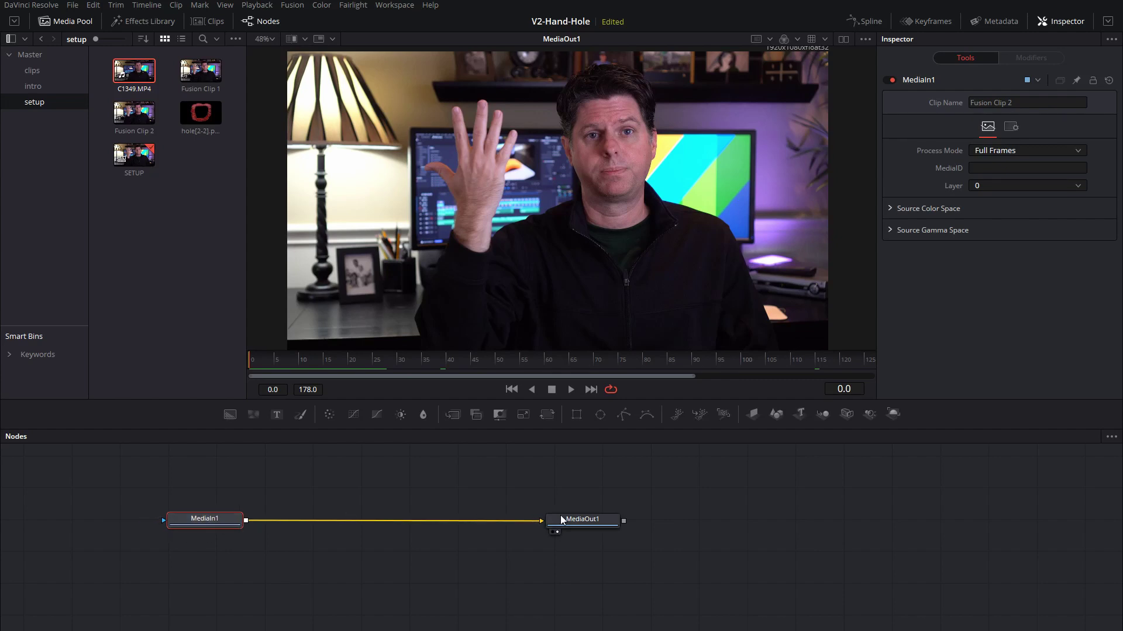
drag(569, 520, 585, 522)
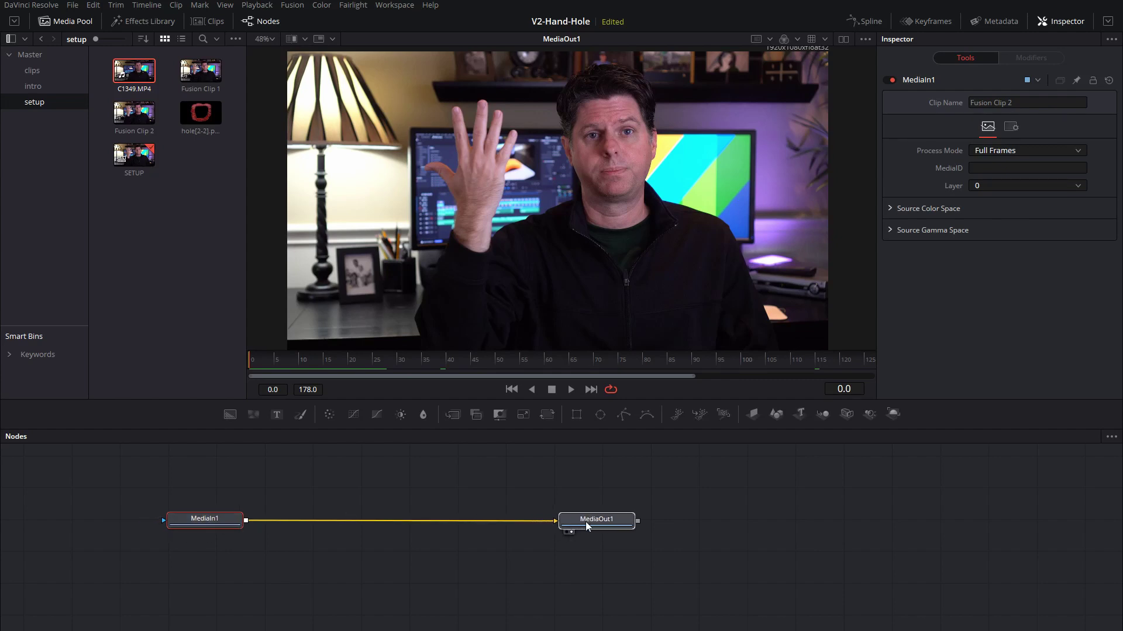
click(217, 518)
Step: Add a Planar Tracker node via tool search 'tracker' and place it between MediaIn1 and MediaOut1
key(shift+space)
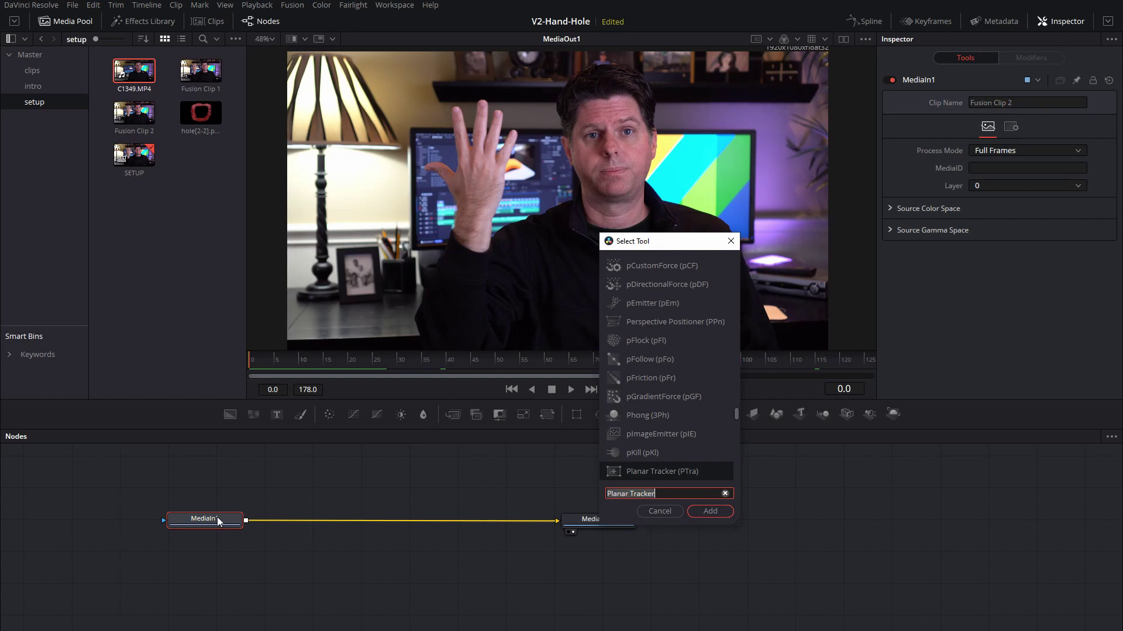
text(track)
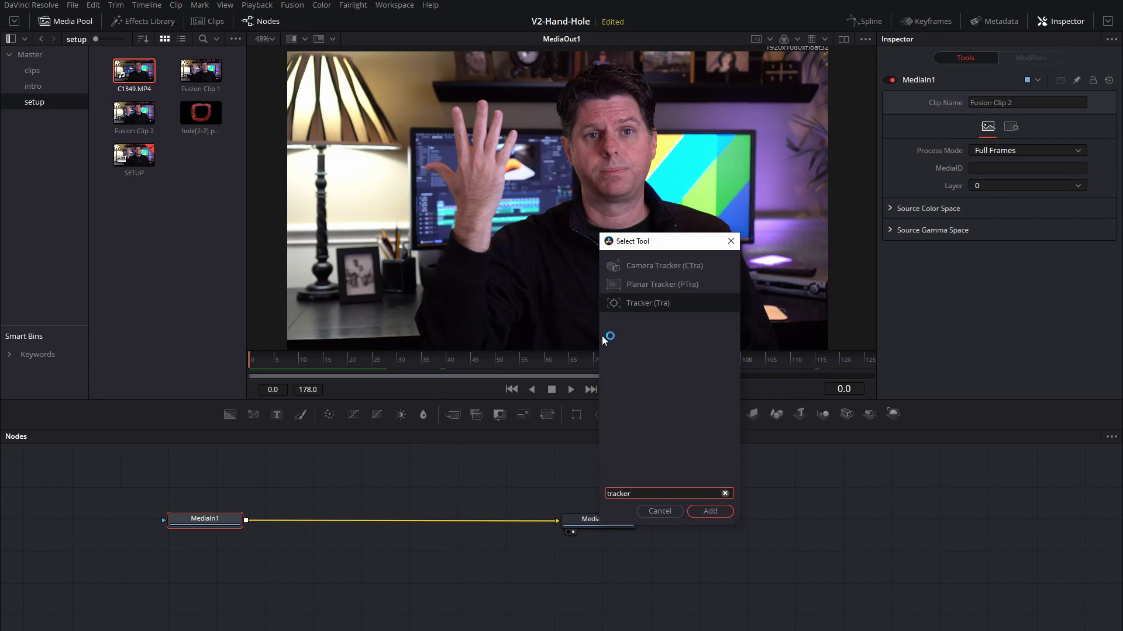
text(er)
click(658, 285)
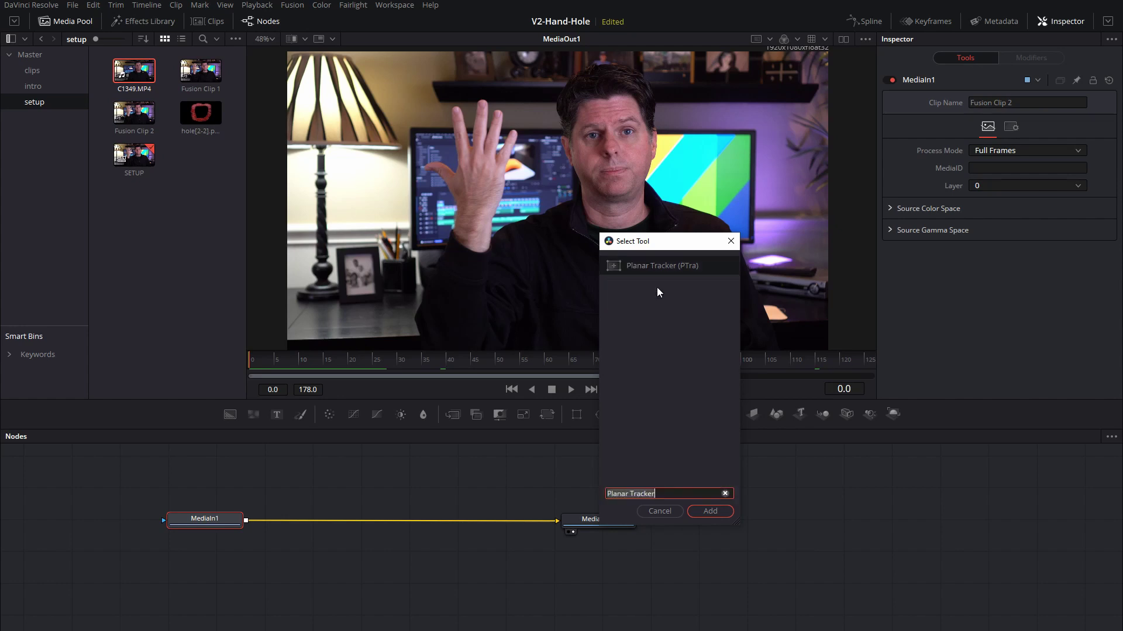
click(710, 511)
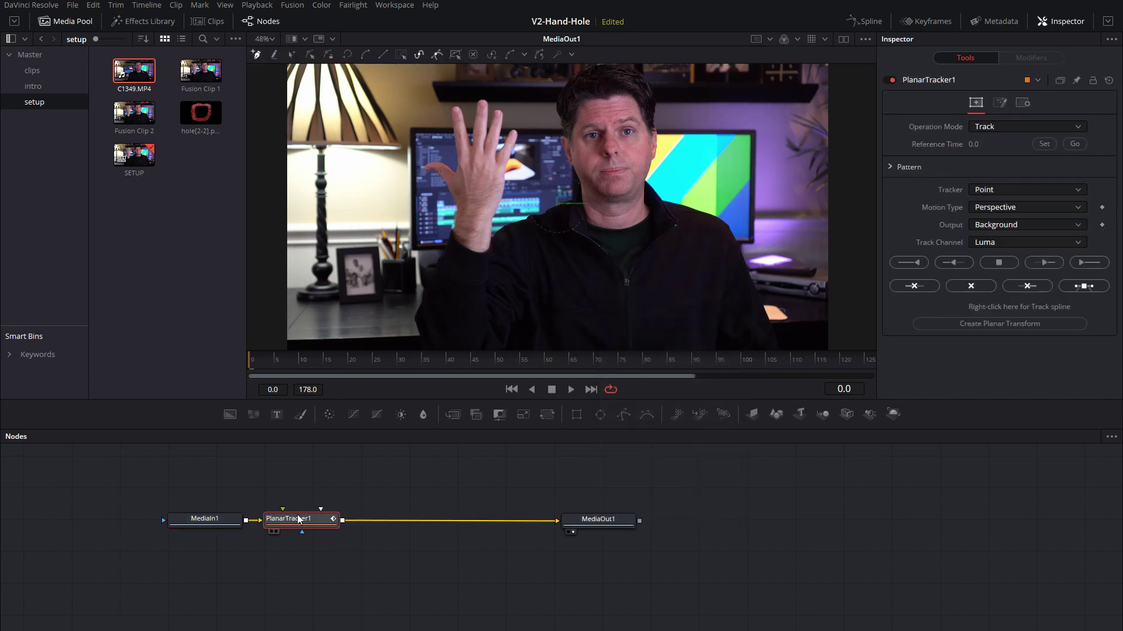
drag(298, 519, 459, 519)
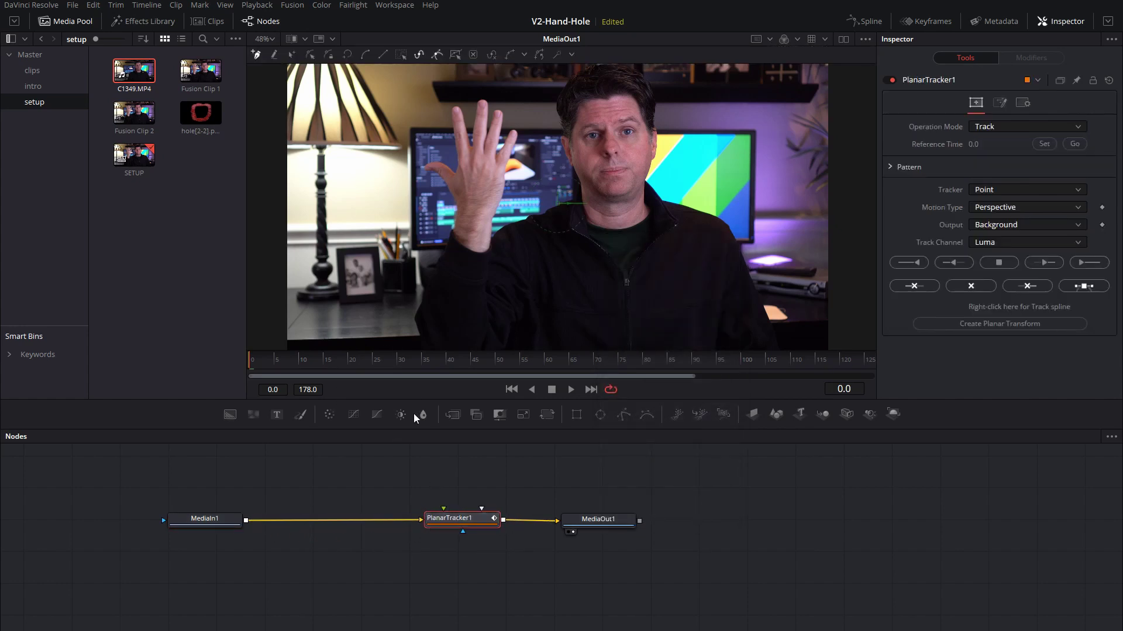
Step: Outline the palm with a closed ten-point tracking polygon in the viewer
click(487, 168)
click(473, 166)
click(460, 168)
click(458, 180)
click(460, 192)
click(469, 202)
click(480, 200)
click(487, 194)
click(490, 186)
click(489, 170)
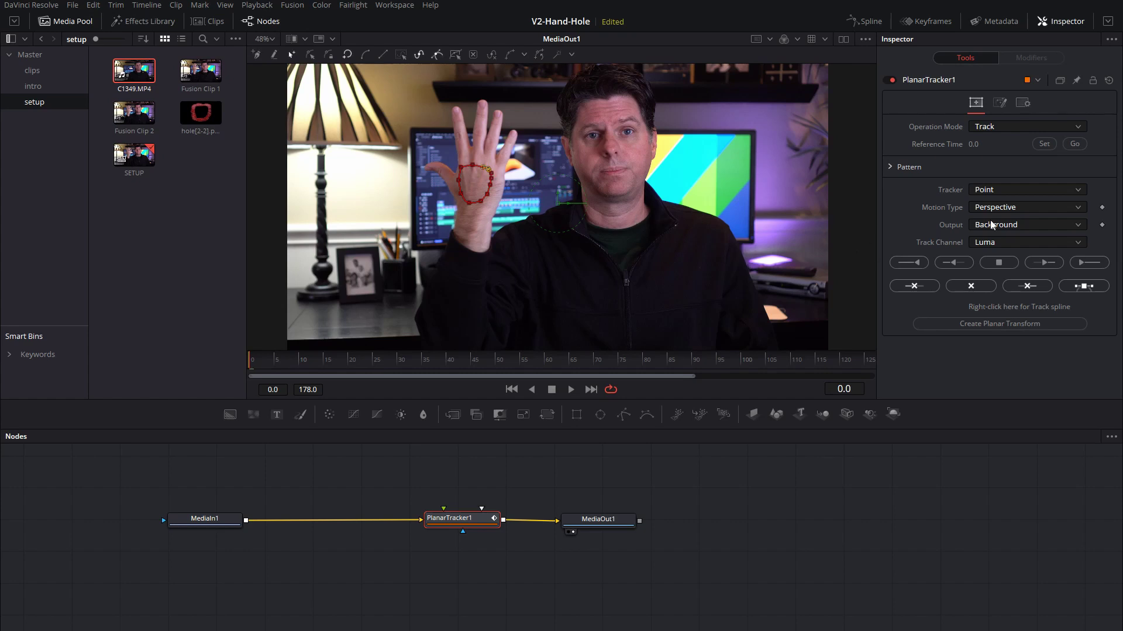
Step: Track the palm forward with Hybrid Point/Area and Translation, Rotation, then return to frame 0
click(1029, 190)
click(1028, 216)
click(1027, 208)
click(1025, 235)
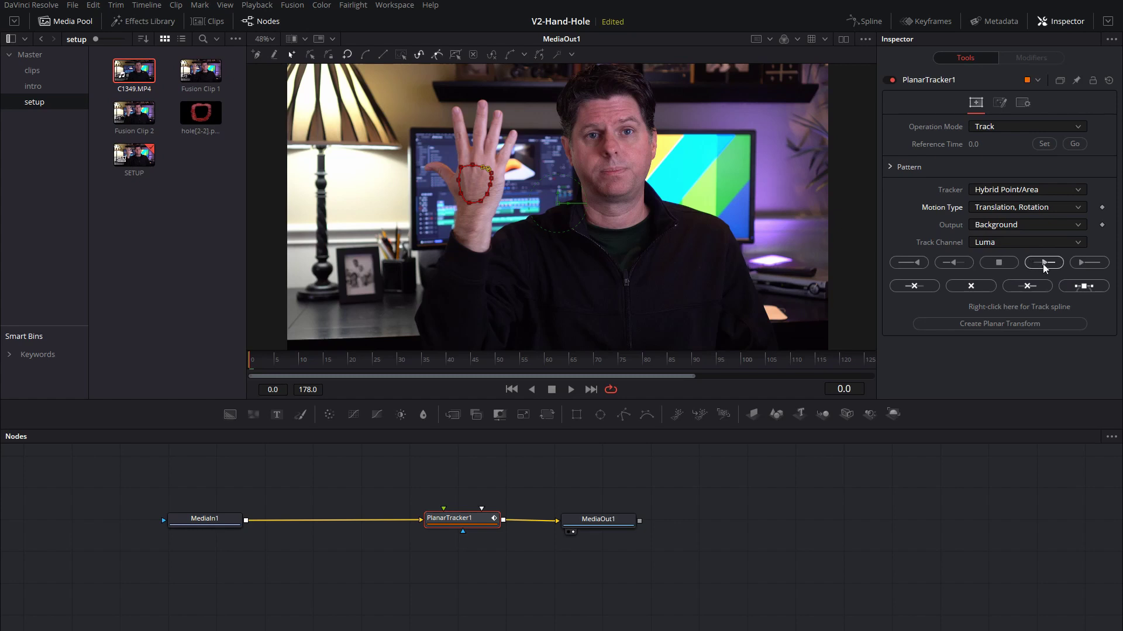
click(1043, 264)
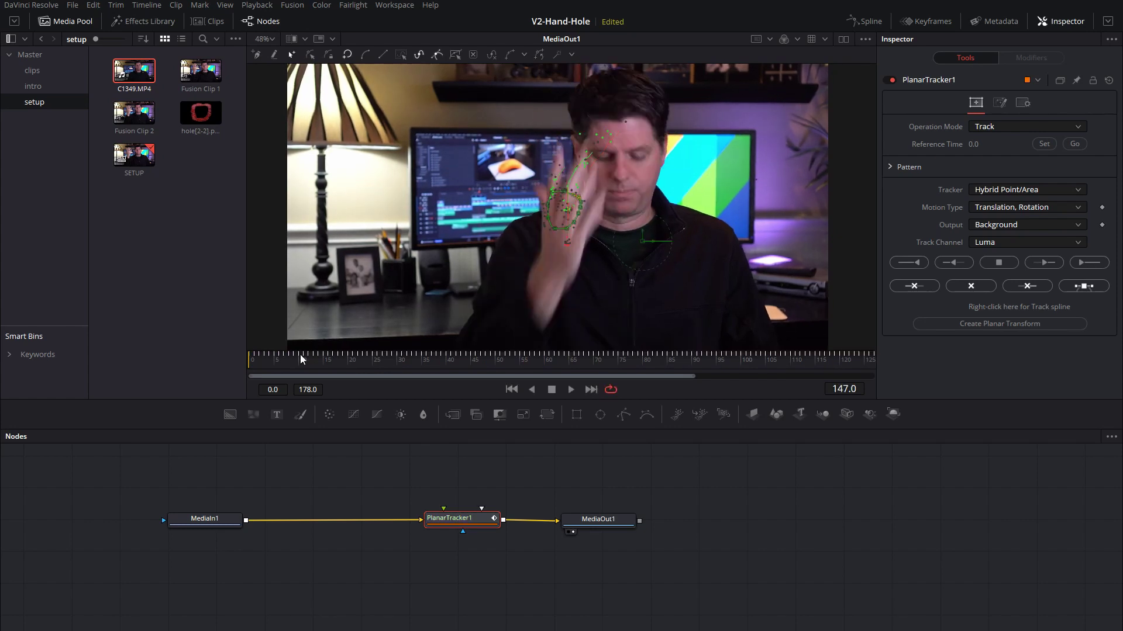
drag(300, 354, 234, 363)
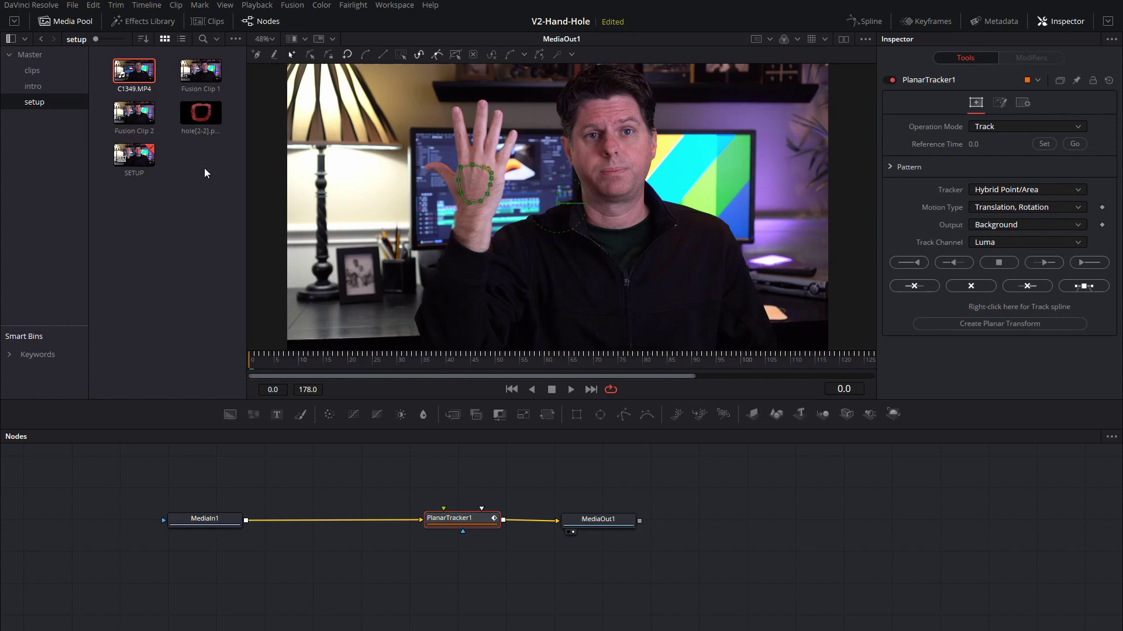
Step: Add hole[2-2].png to the graph as MediaIn2, position it above the tracker, and preview it
drag(200, 114, 445, 474)
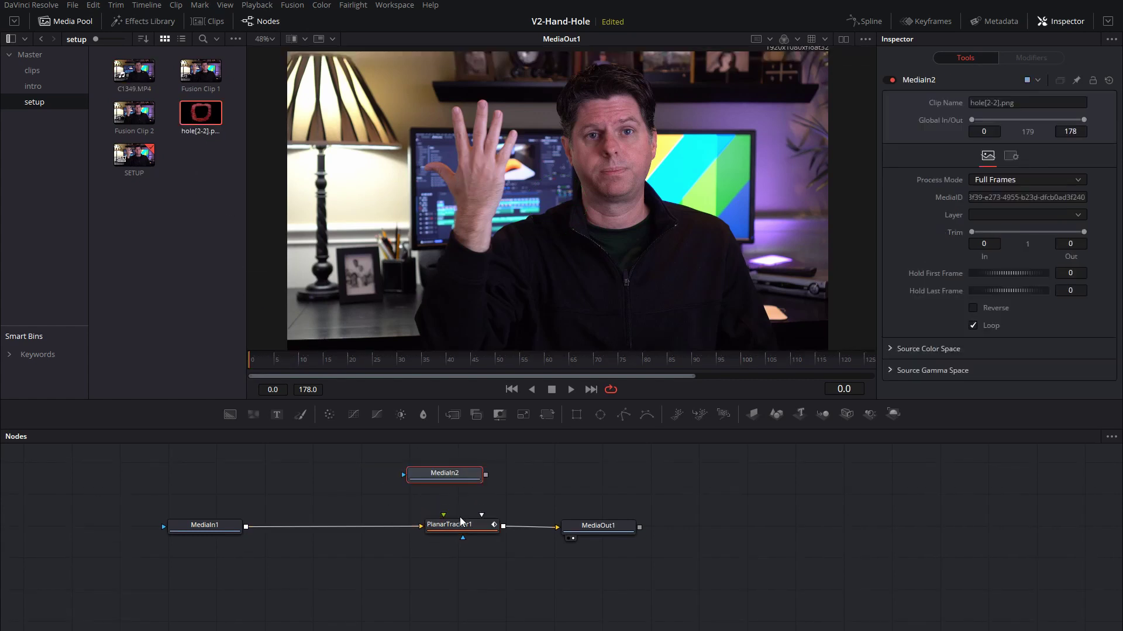
drag(462, 525, 461, 535)
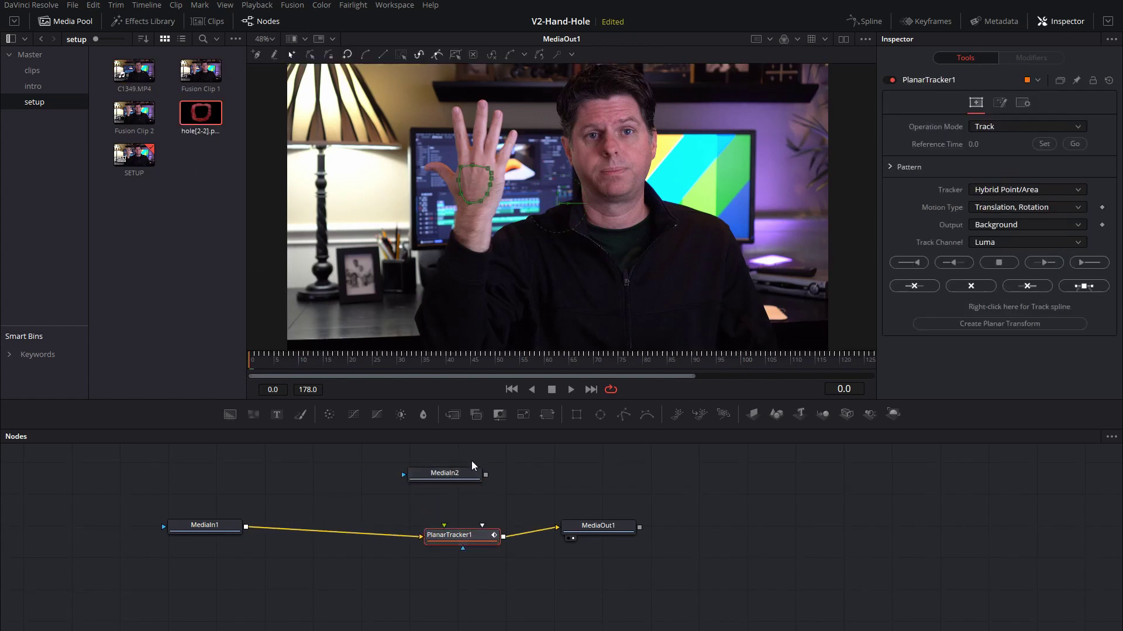
drag(477, 474, 469, 475)
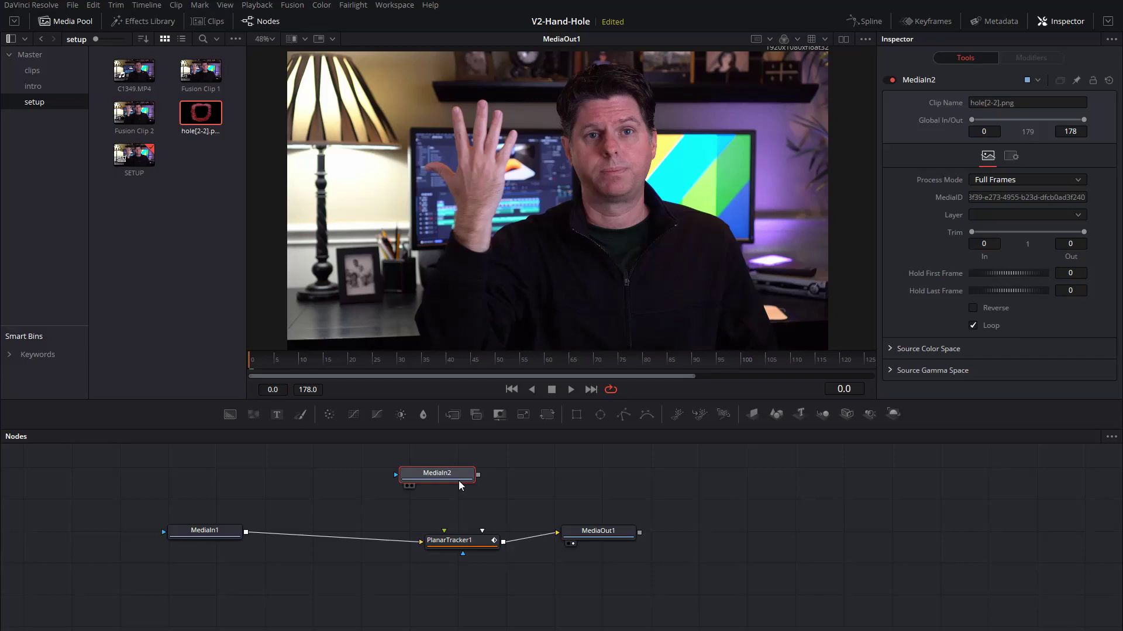
mouse_move(461, 484)
mouse_down()
mouse_move(474, 476)
mouse_move(455, 480)
mouse_up()
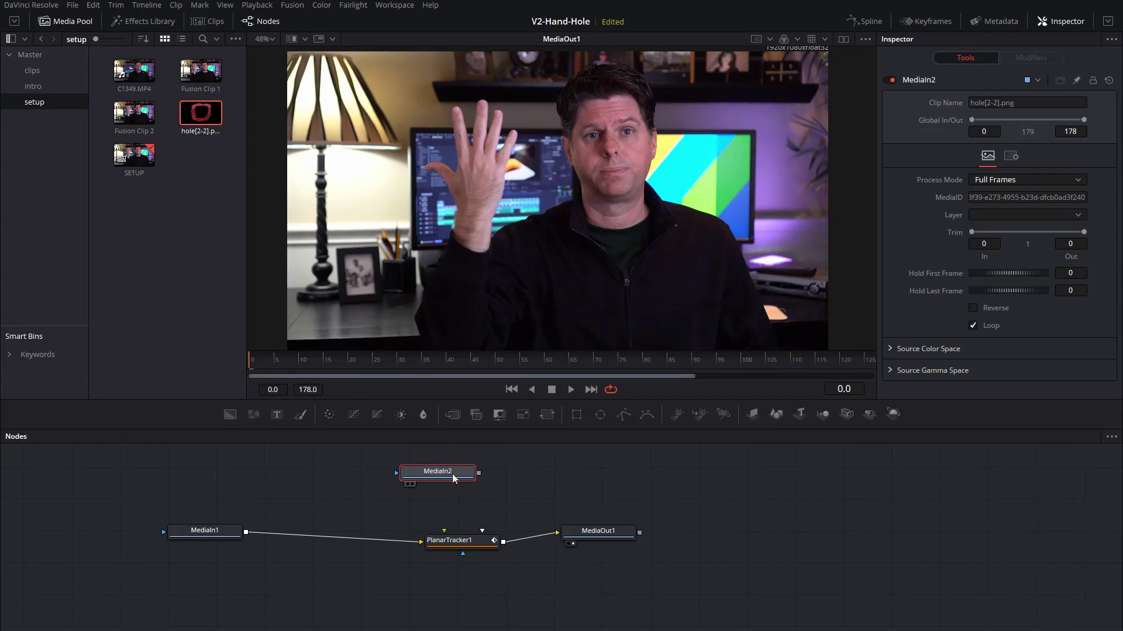
key(1)
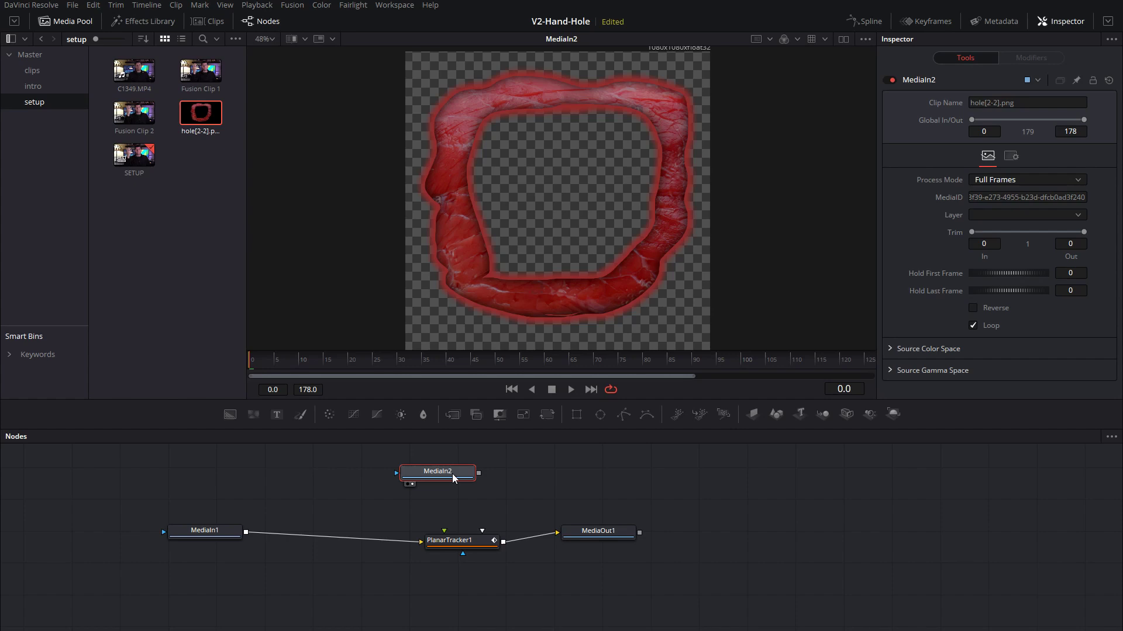
click(471, 542)
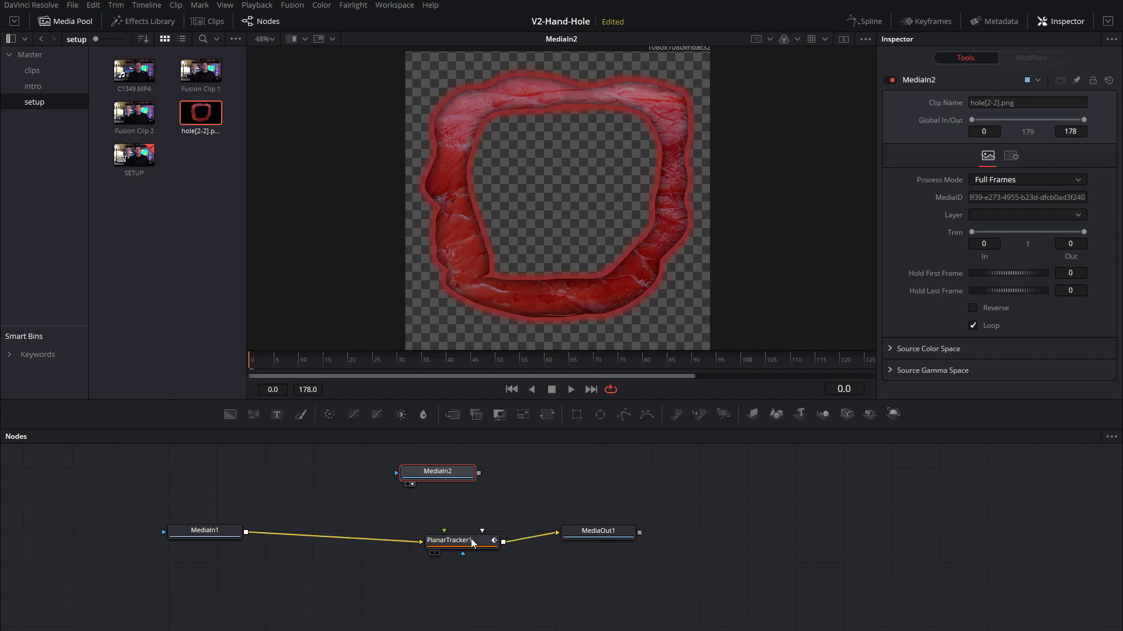
Step: Create PlanarTransform1 from the hand track, arrange the nodes, and wire MediaIn2 into PlanarTracker1
key(1)
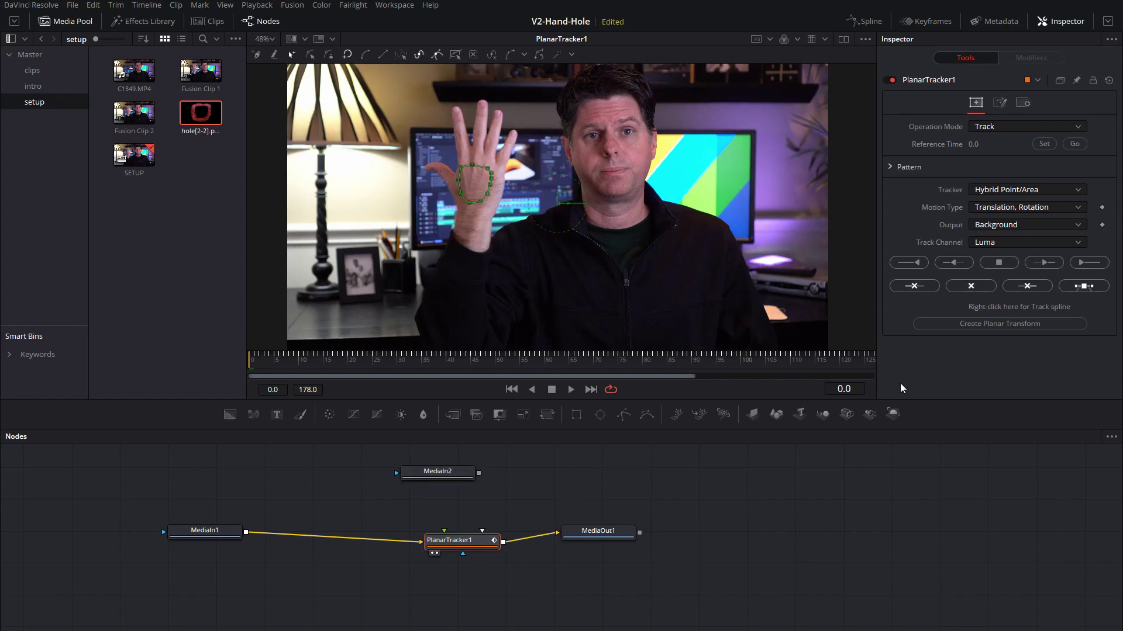
click(959, 325)
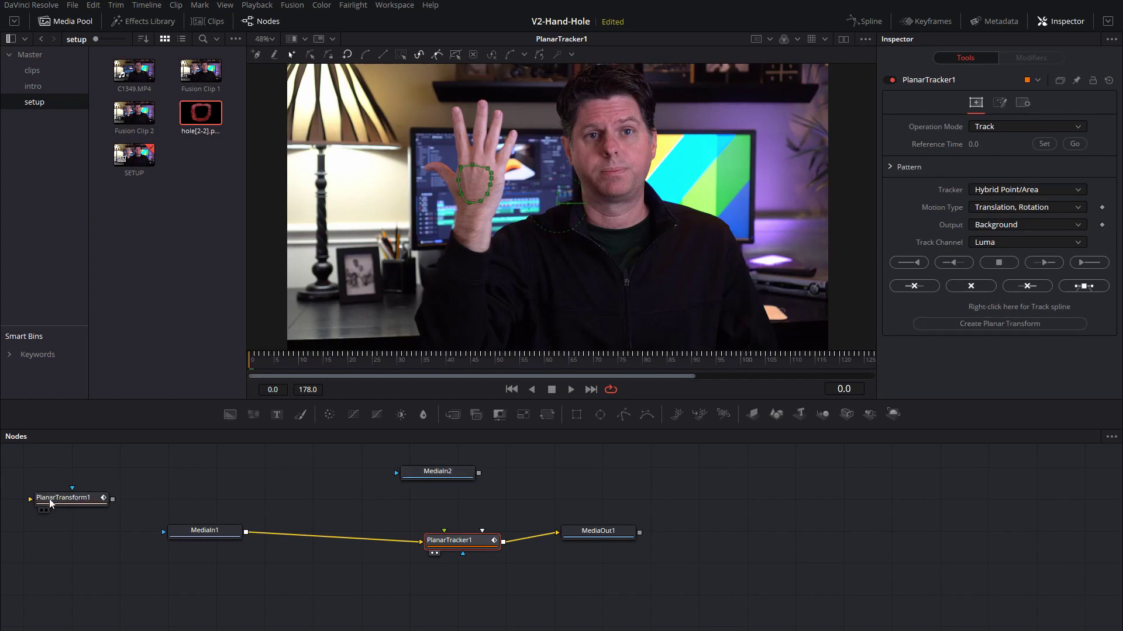
drag(58, 505, 323, 513)
drag(209, 534, 202, 549)
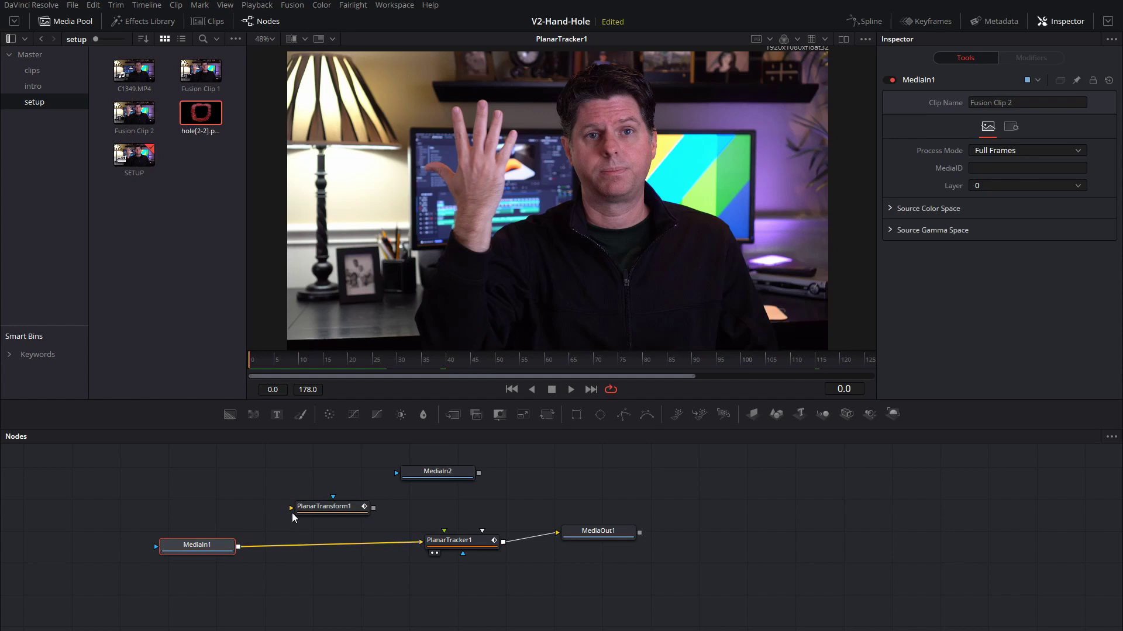
drag(332, 511, 326, 516)
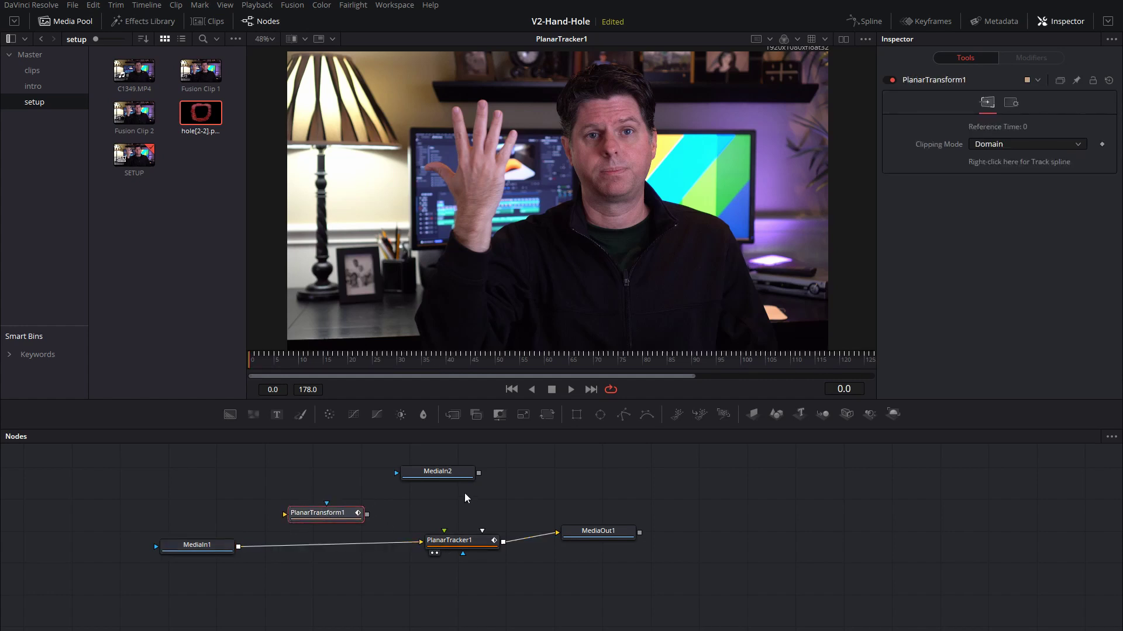
drag(446, 483, 444, 542)
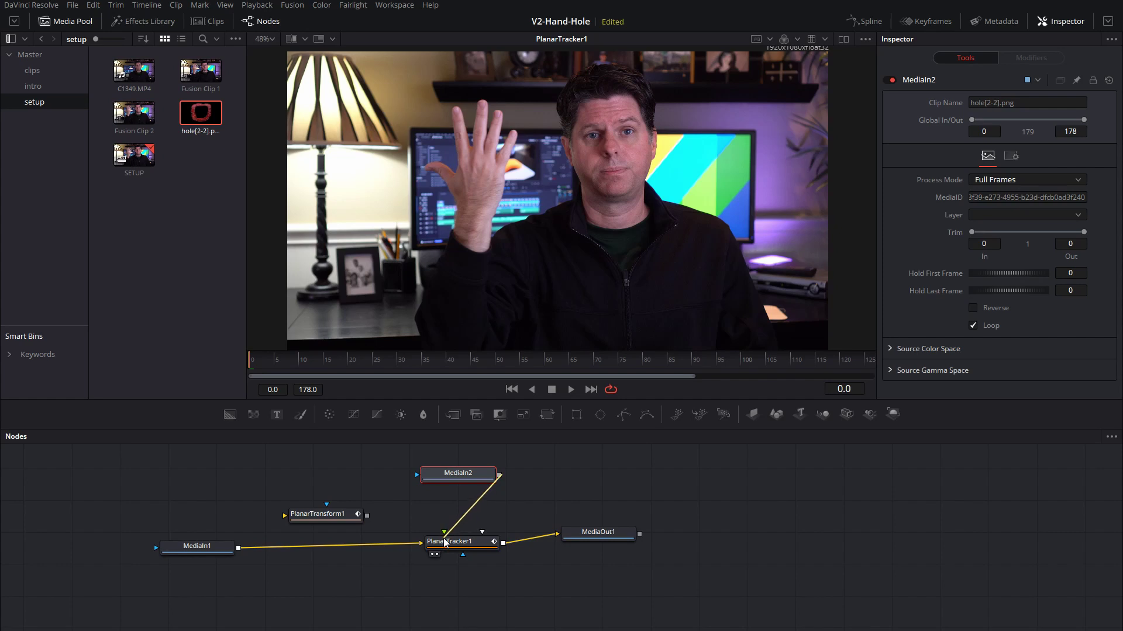
Step: Switch PlanarTracker1's operation mode to Corner Pin
click(468, 541)
click(999, 128)
click(1007, 168)
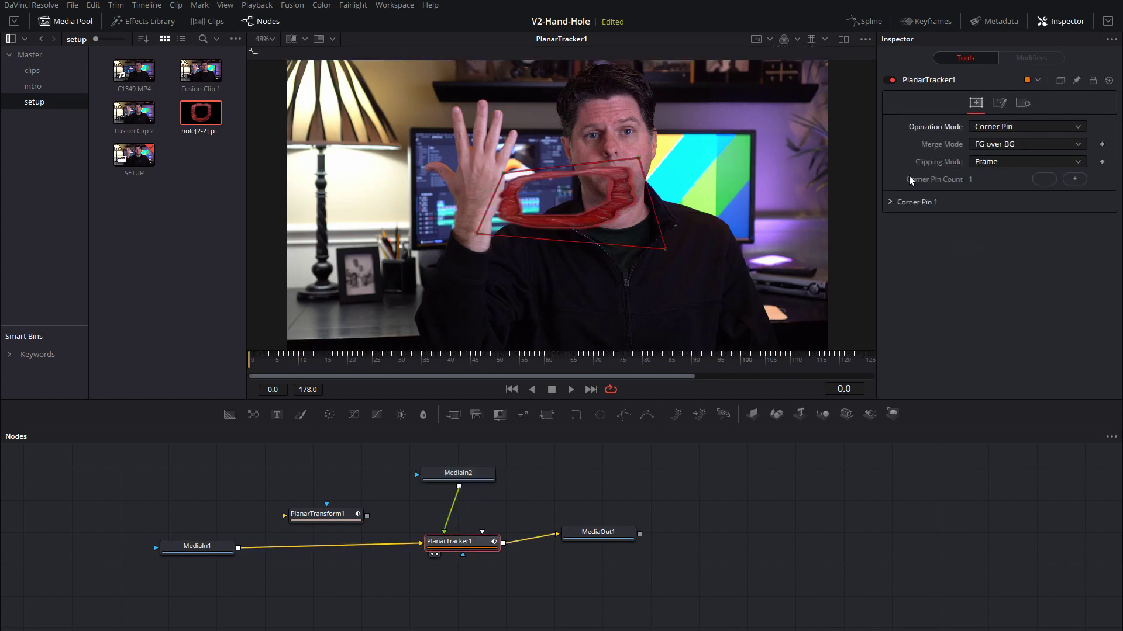
Step: Pin the hole image's four corners onto the palm, refine the fit, and play back to check tracking
drag(507, 175, 457, 167)
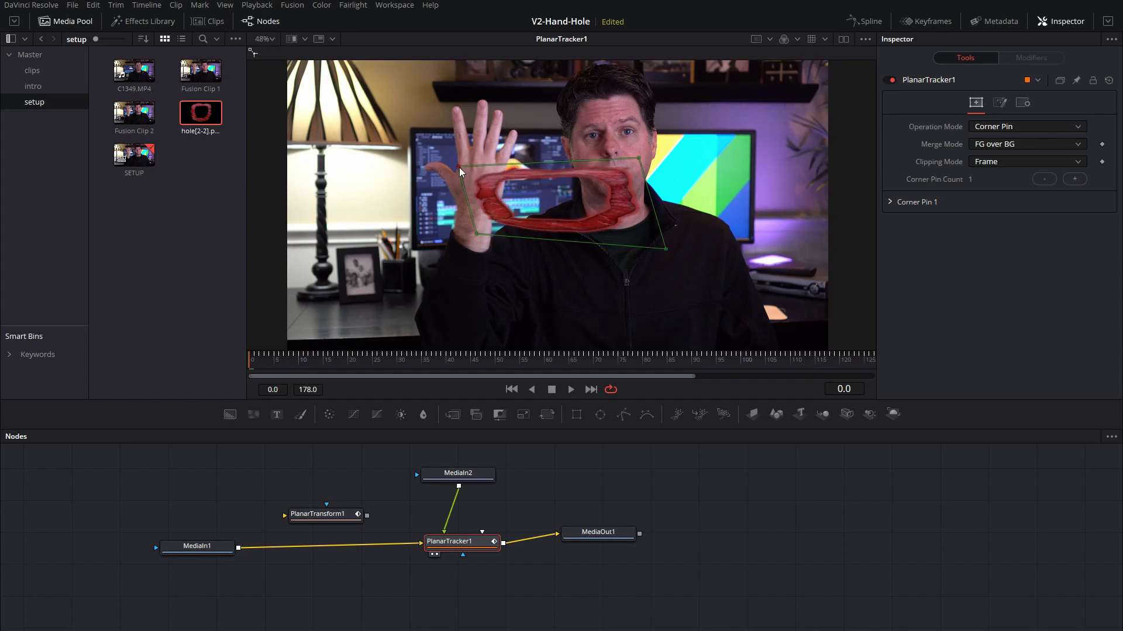
drag(476, 233, 447, 223)
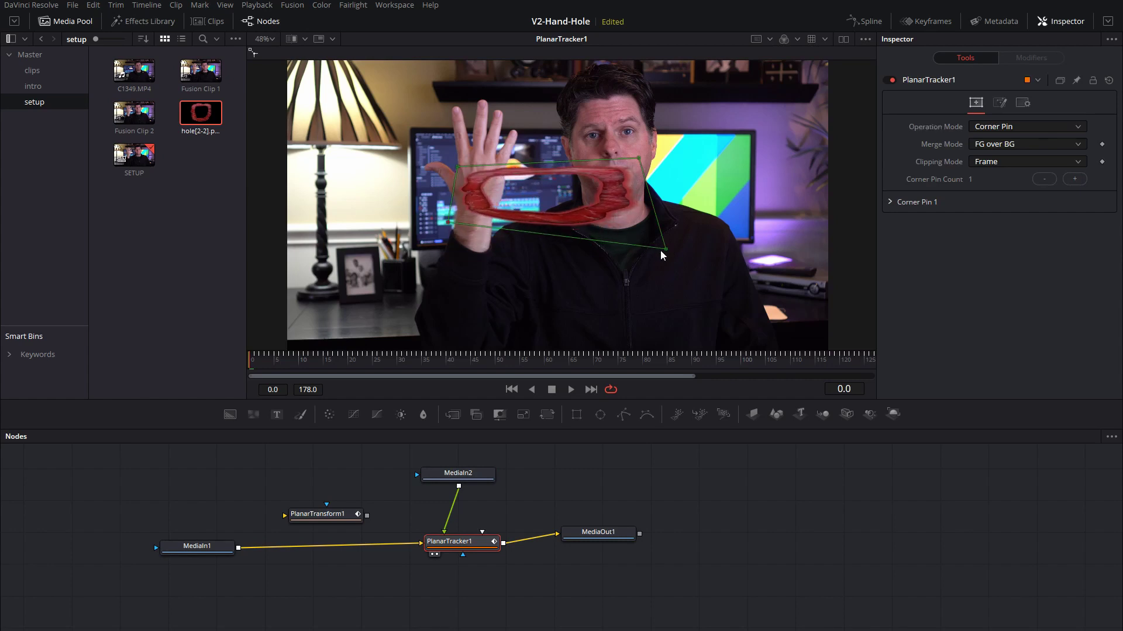
drag(665, 249, 515, 224)
drag(638, 159, 494, 164)
drag(516, 224, 455, 211)
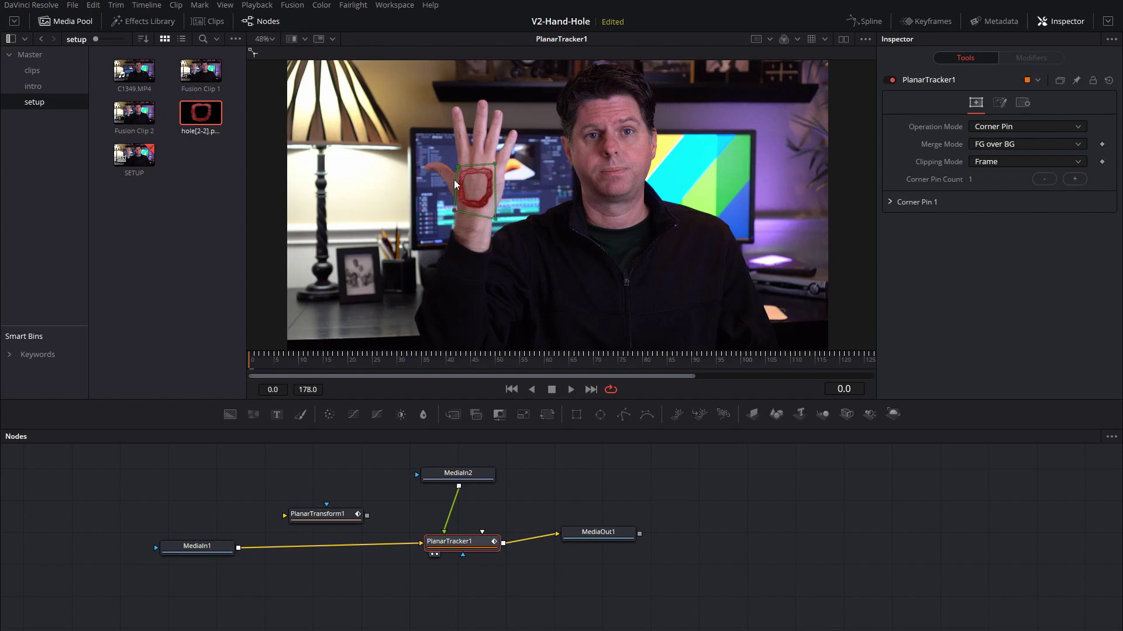
drag(459, 166, 460, 163)
key(space)
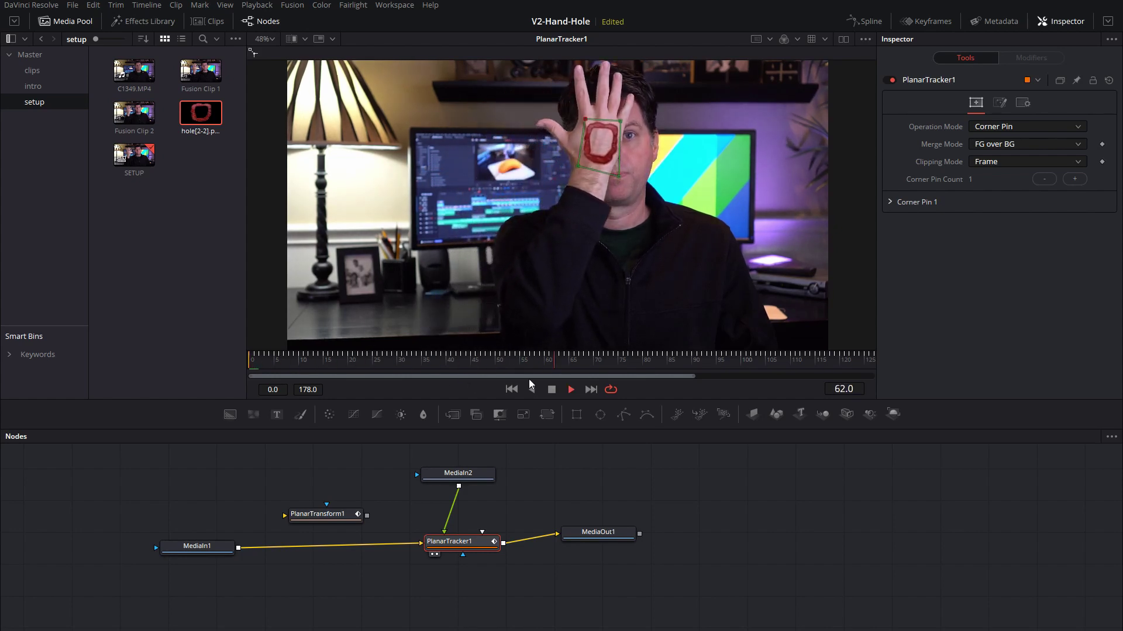
key(space)
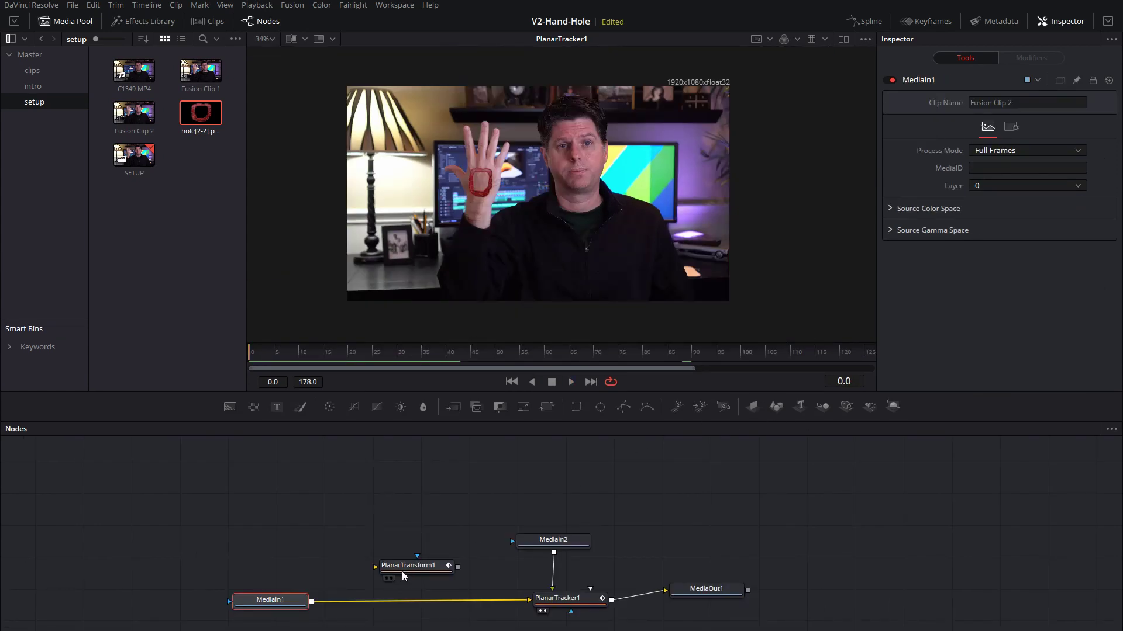
Step: Add a Background node feeding PlanarTransform1 and drop a Polygon mask node into the graph
drag(550, 552, 552, 518)
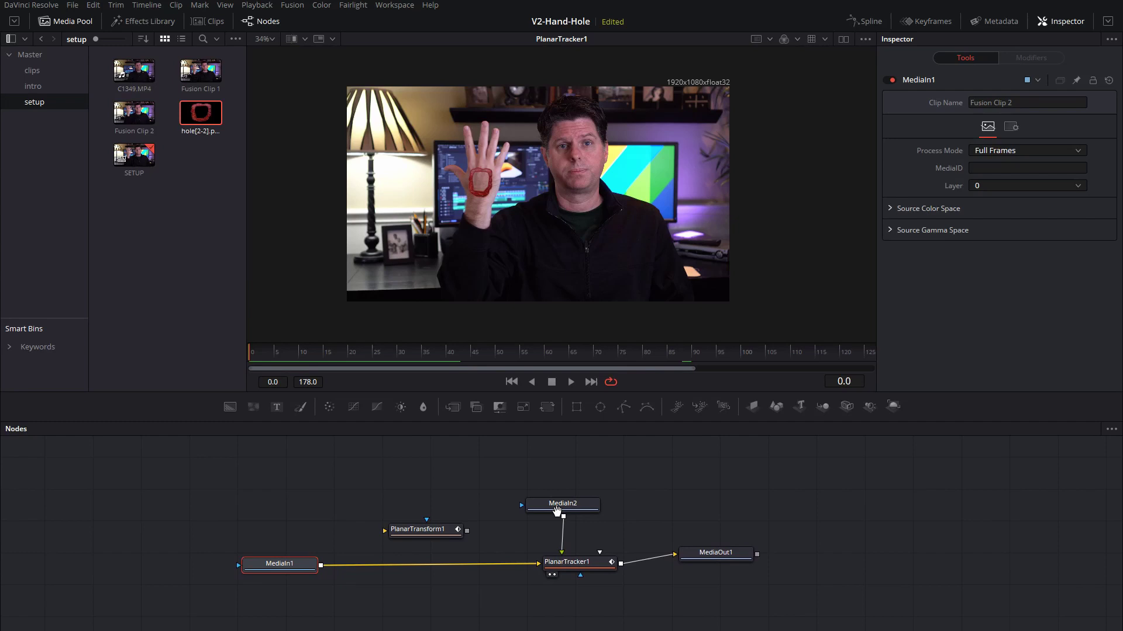
click(433, 540)
drag(230, 412, 381, 536)
drag(424, 493, 432, 502)
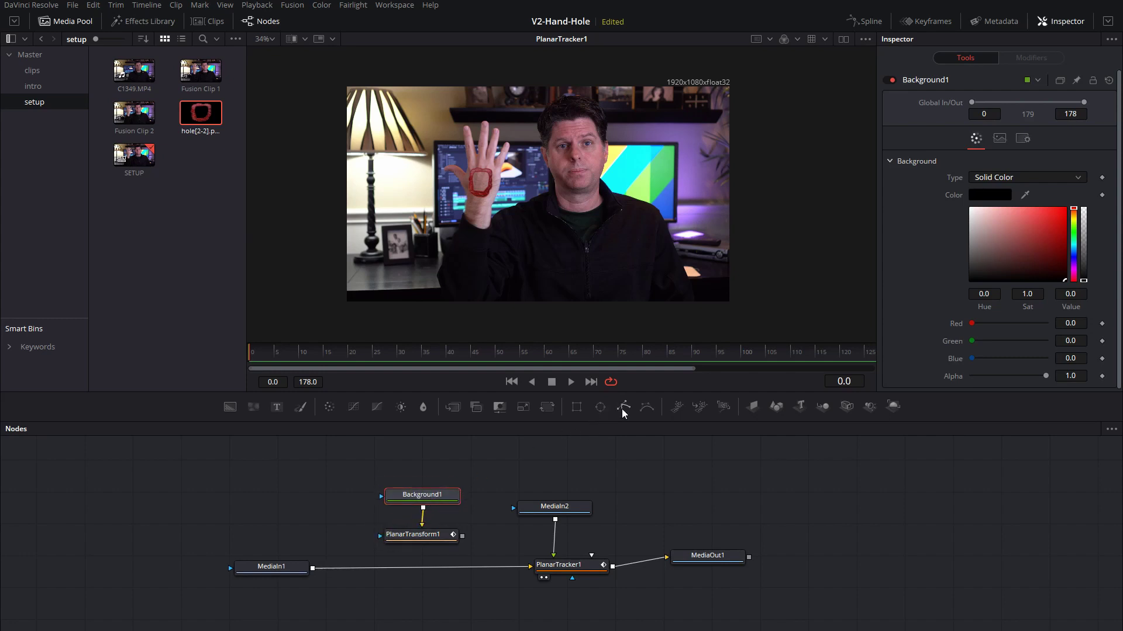
drag(448, 459, 414, 457)
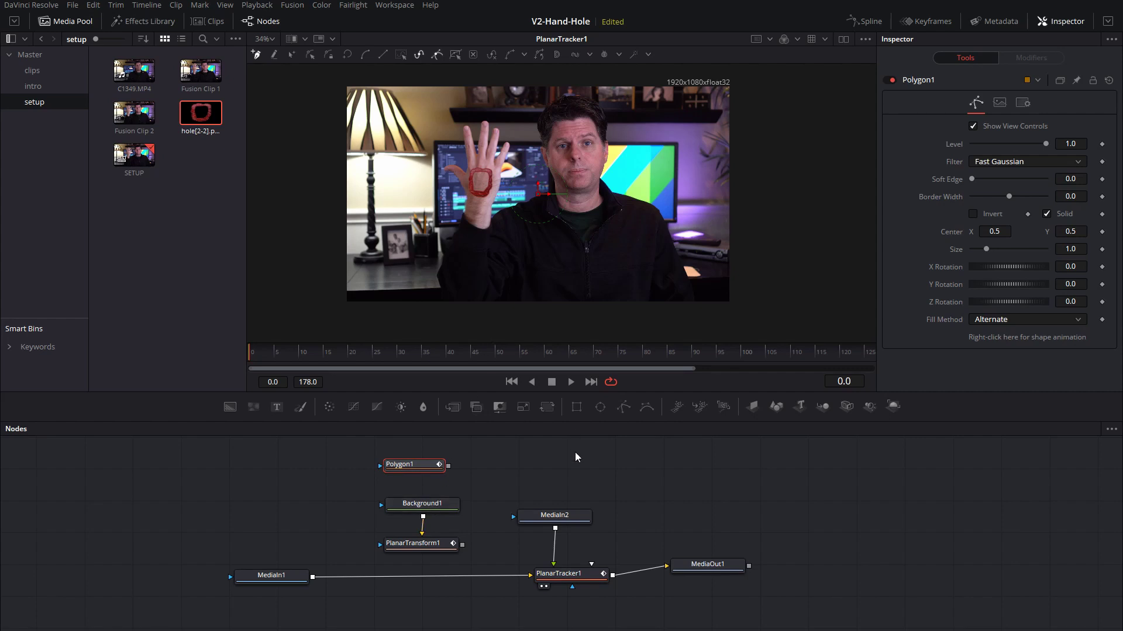
Step: Tidy PlanarTracker1's position and show MediaOut1's final output in the viewer
click(569, 517)
drag(562, 575, 559, 569)
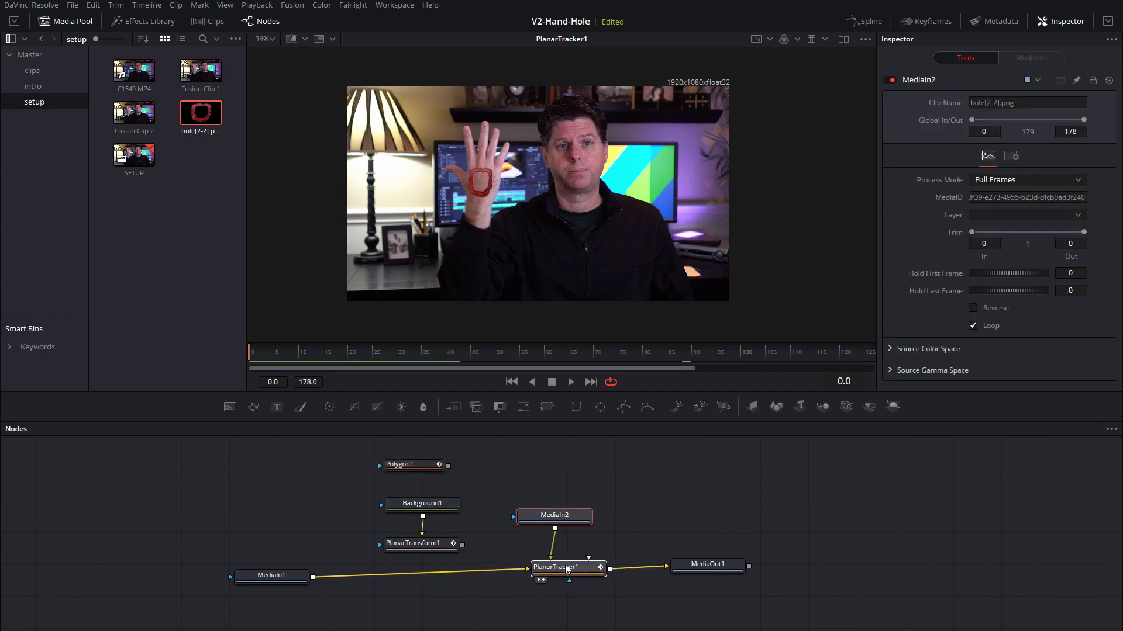
click(694, 567)
key(1)
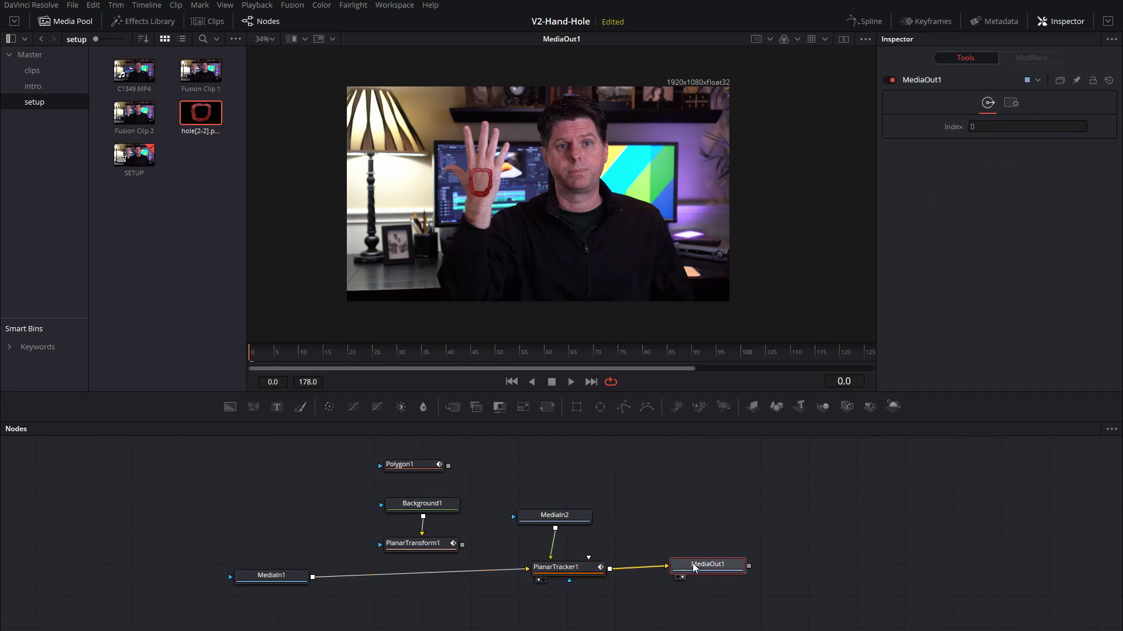
Step: Draw Polygon1 around the inner edge of the hole and connect it as Background1's mask
click(413, 466)
scroll(478, 244, up, 2)
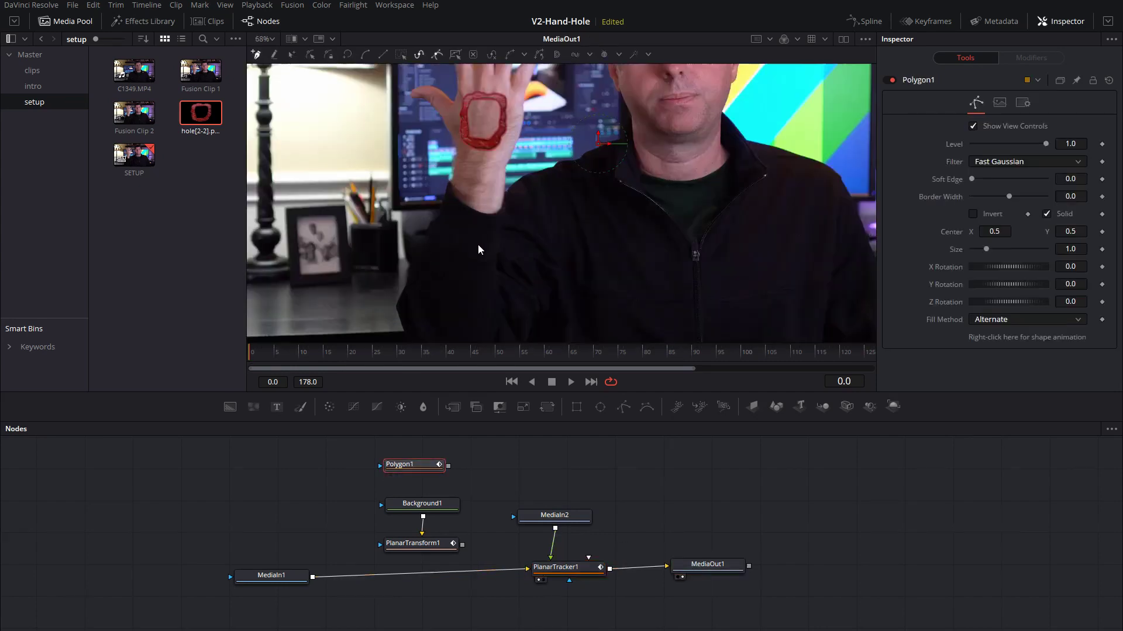
scroll(477, 229, up, 2)
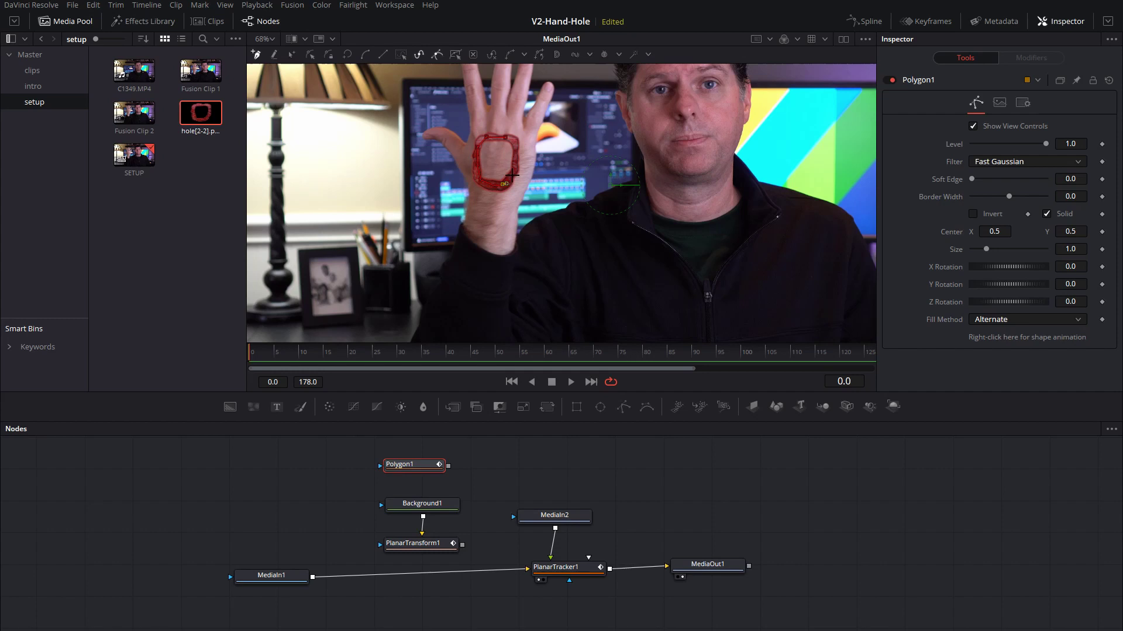
click(508, 139)
drag(449, 468, 384, 510)
Step: Insert a Merge node between MediaIn1 and PlanarTracker1, fed by PlanarTransform1
click(458, 543)
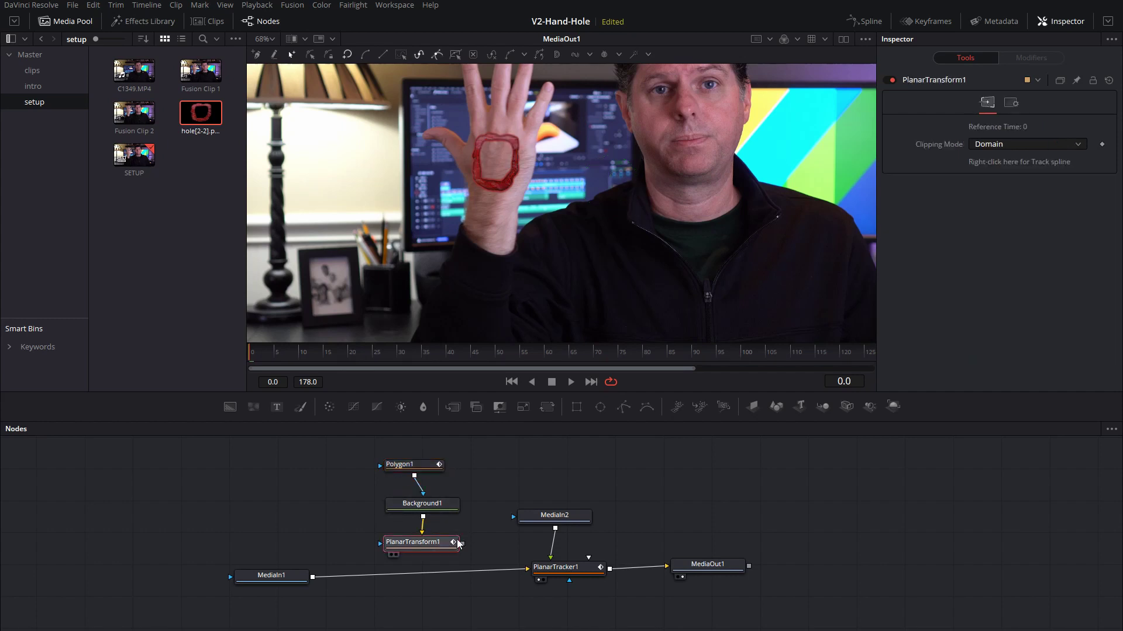
drag(441, 542, 442, 538)
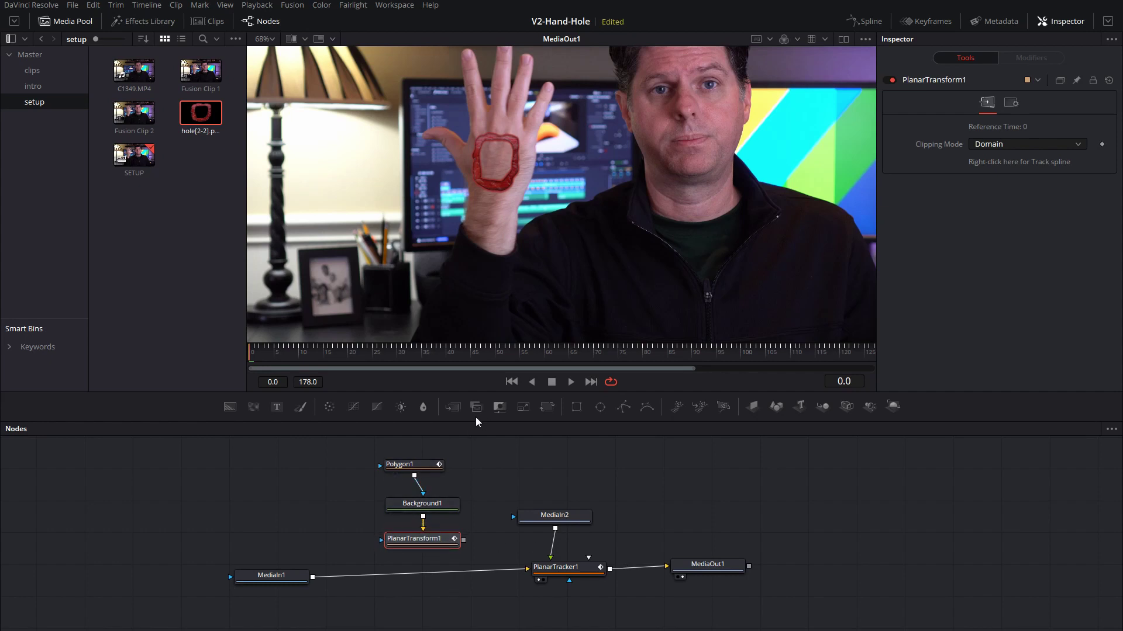
drag(451, 409, 432, 563)
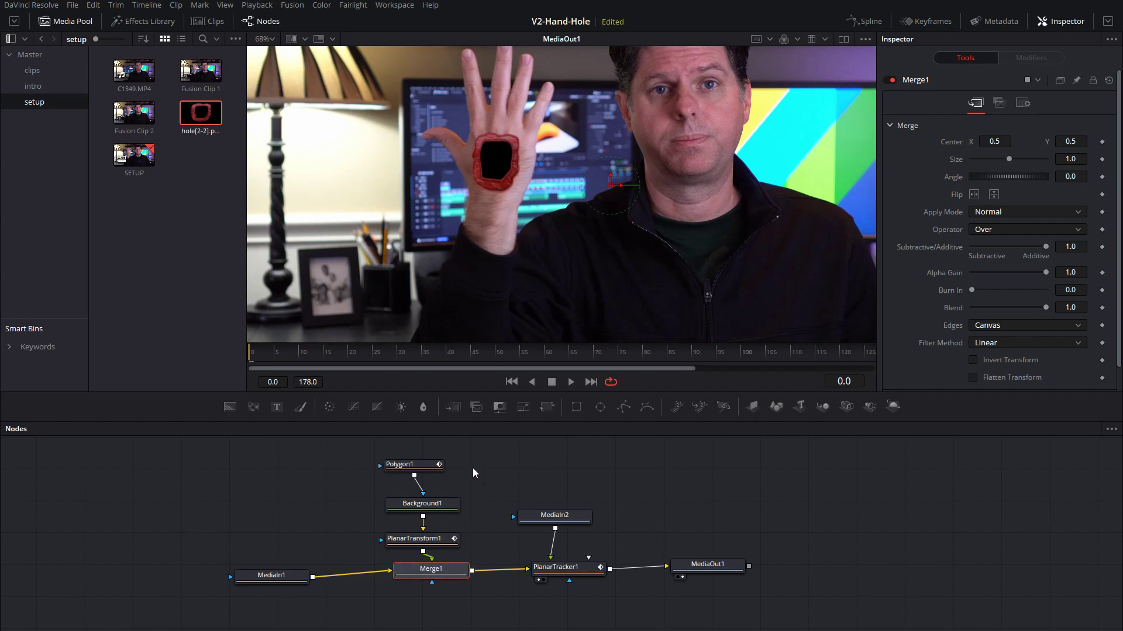
Step: Change Background1's fill to solid green, play to check, and return to frame 0
click(434, 507)
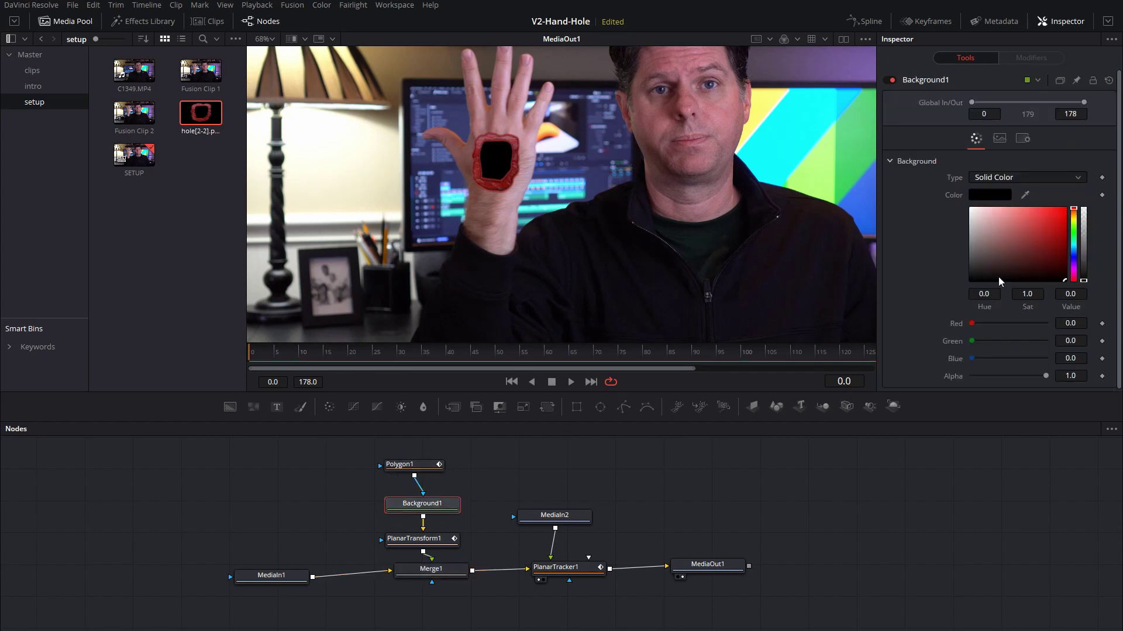
click(1055, 234)
click(1074, 231)
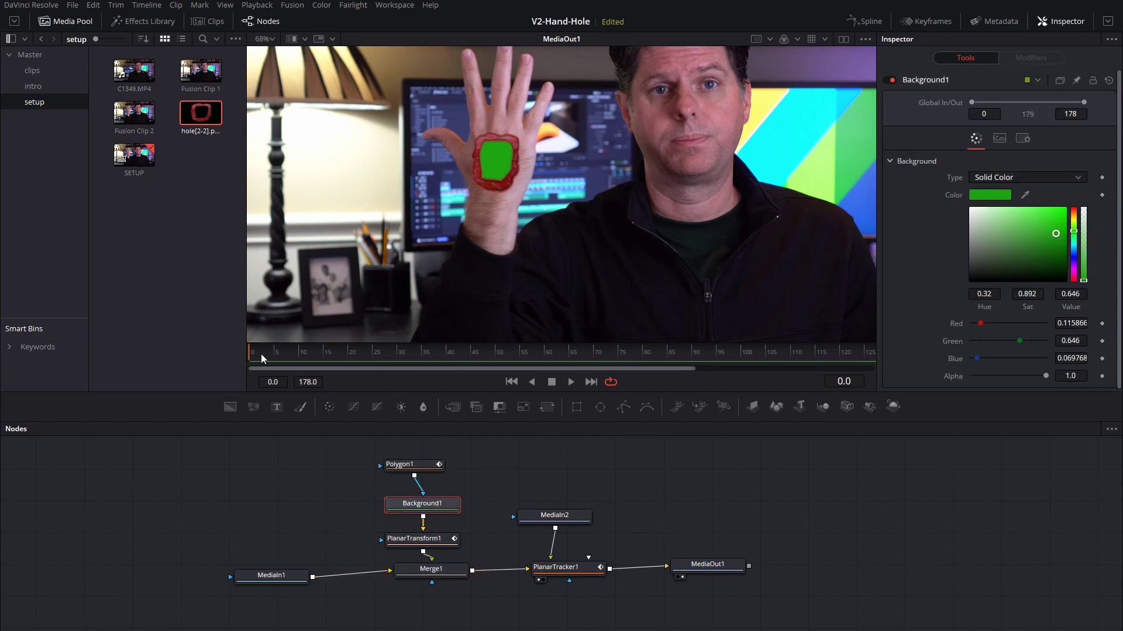
key(space)
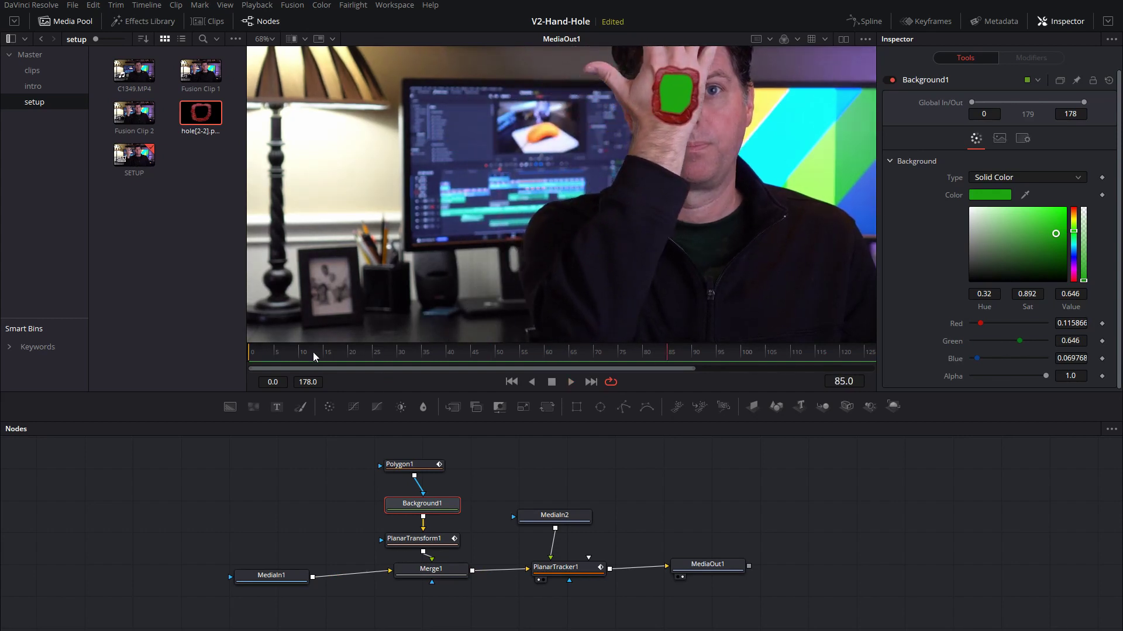
click(249, 355)
drag(445, 573, 434, 578)
Step: Change Merge1's operator to XOr and play the comp to check the transparent palm hole
click(433, 578)
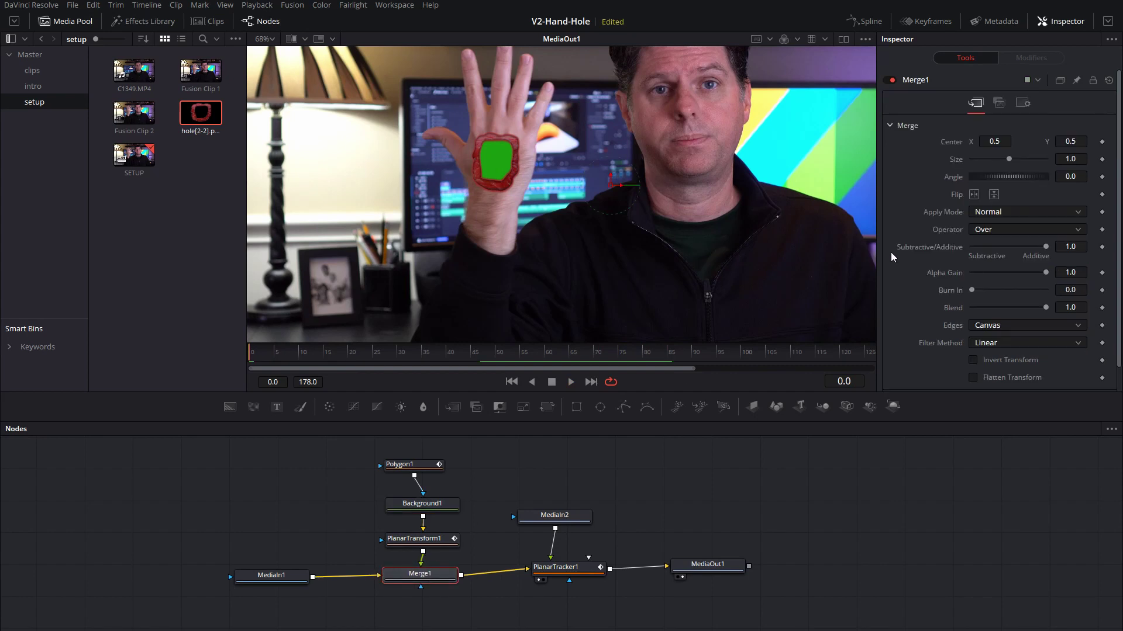
click(1025, 231)
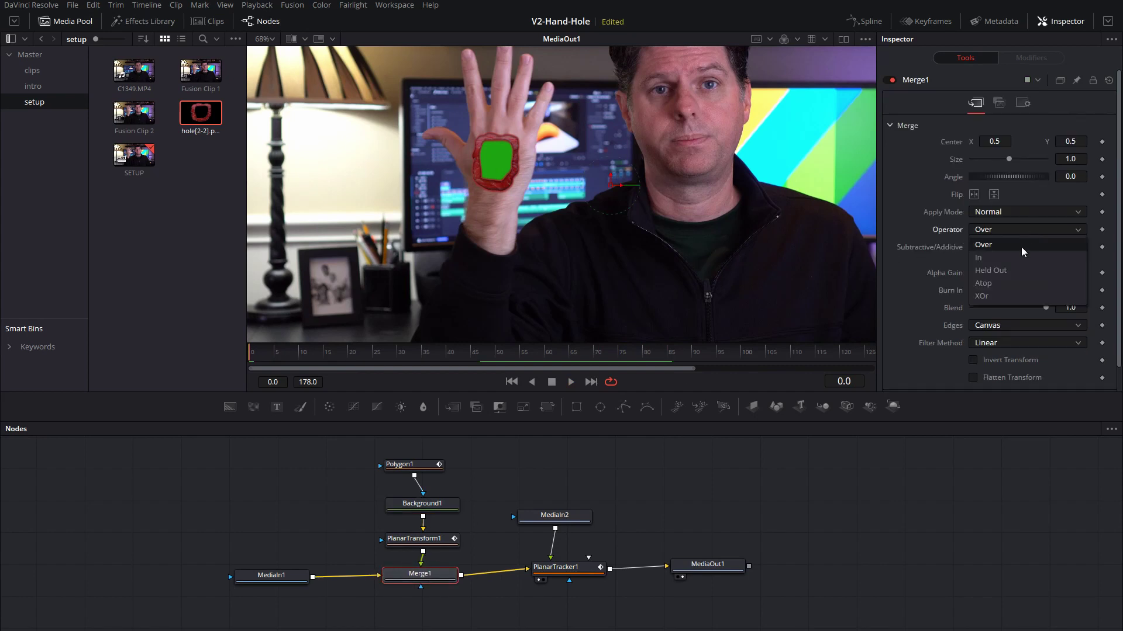
click(1008, 296)
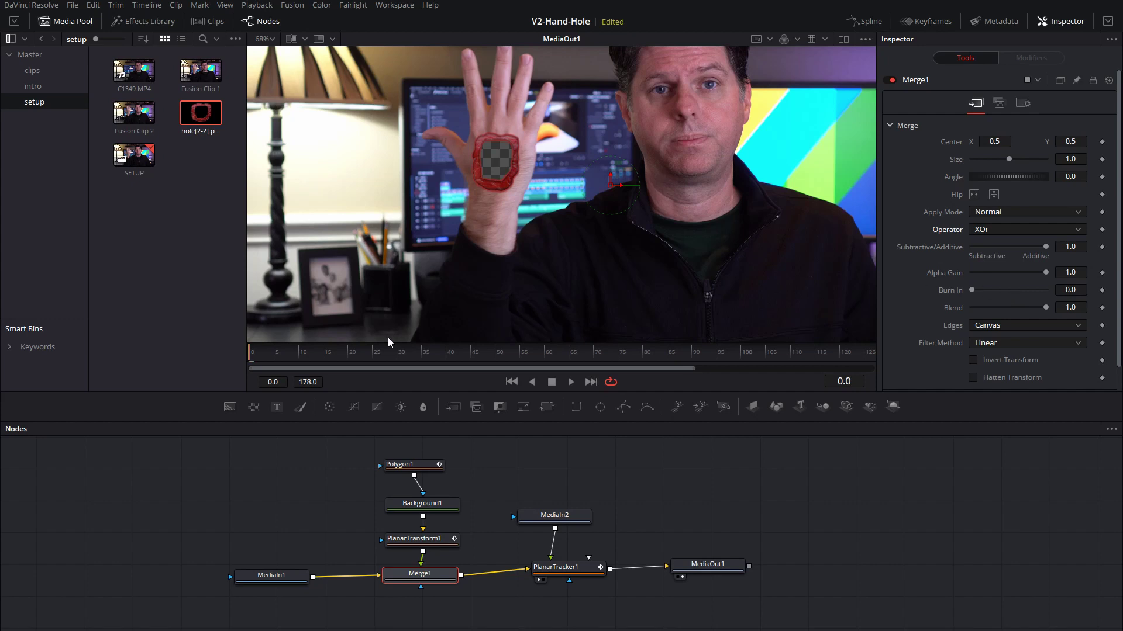
key(space)
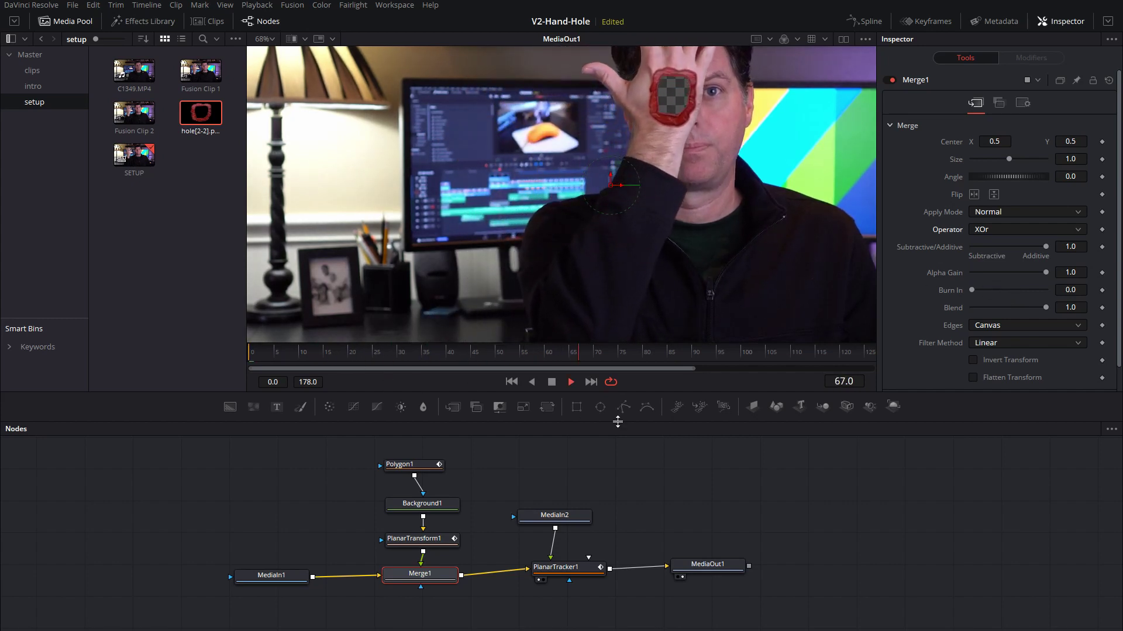
key(space)
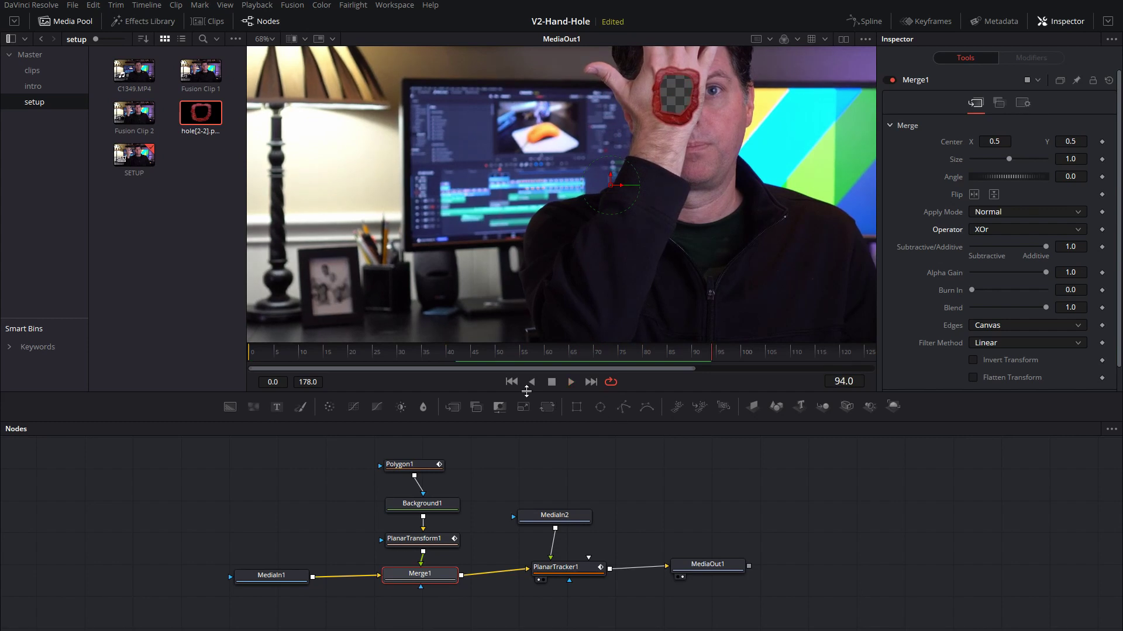
Step: Add a BrightnessContrast1 node after MediaIn2 with Gain 0.59, then go to the Edit page
drag(555, 516, 556, 506)
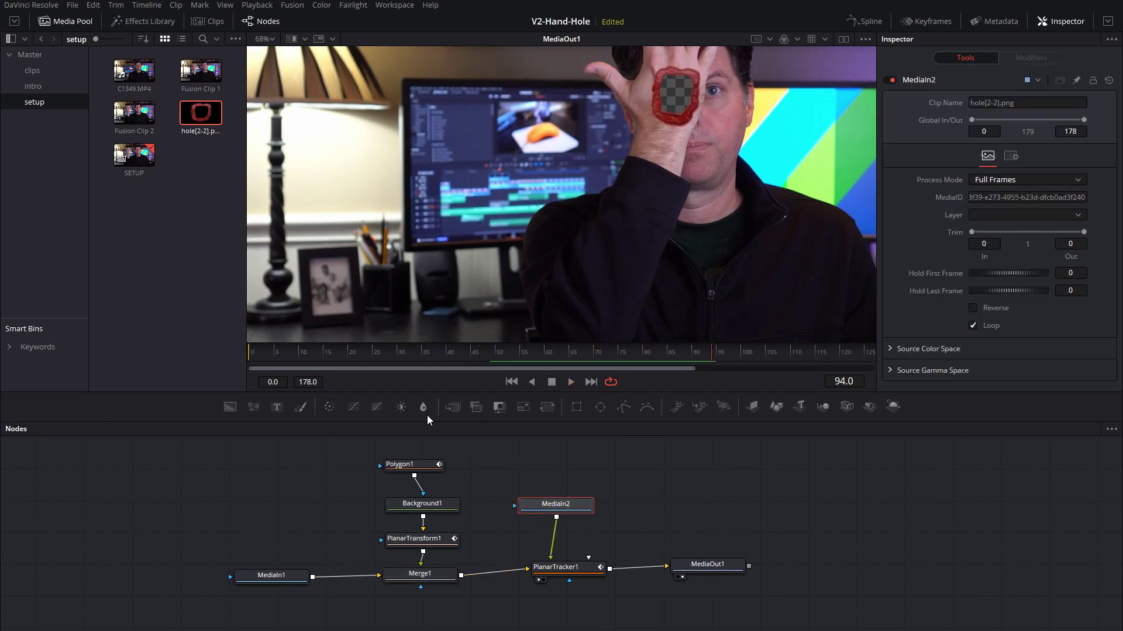
drag(401, 408, 555, 491)
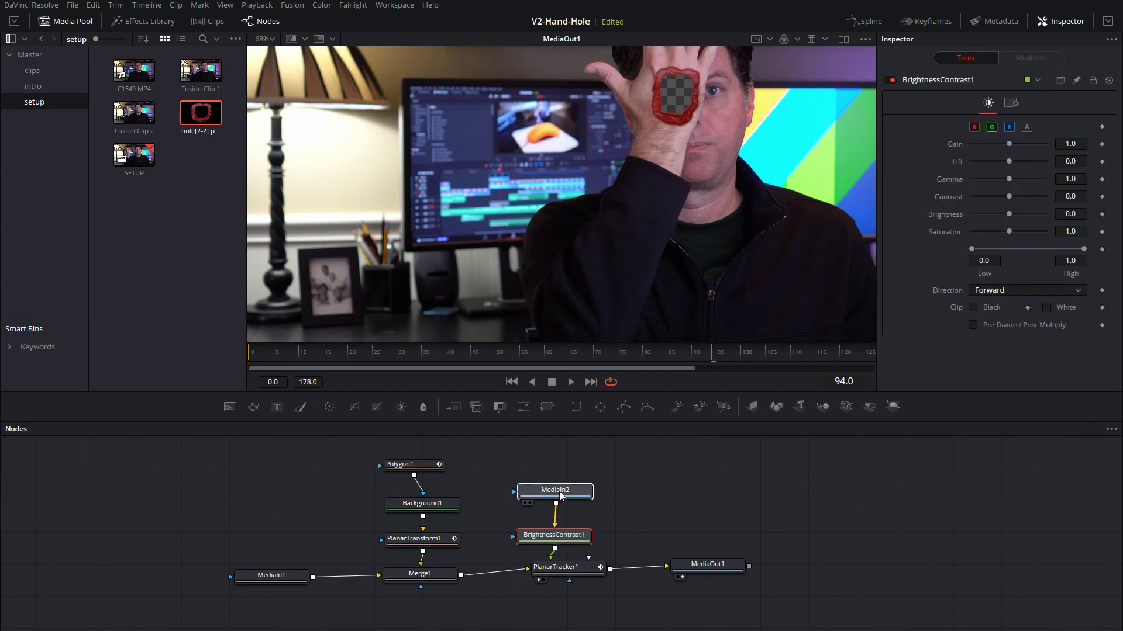
click(568, 537)
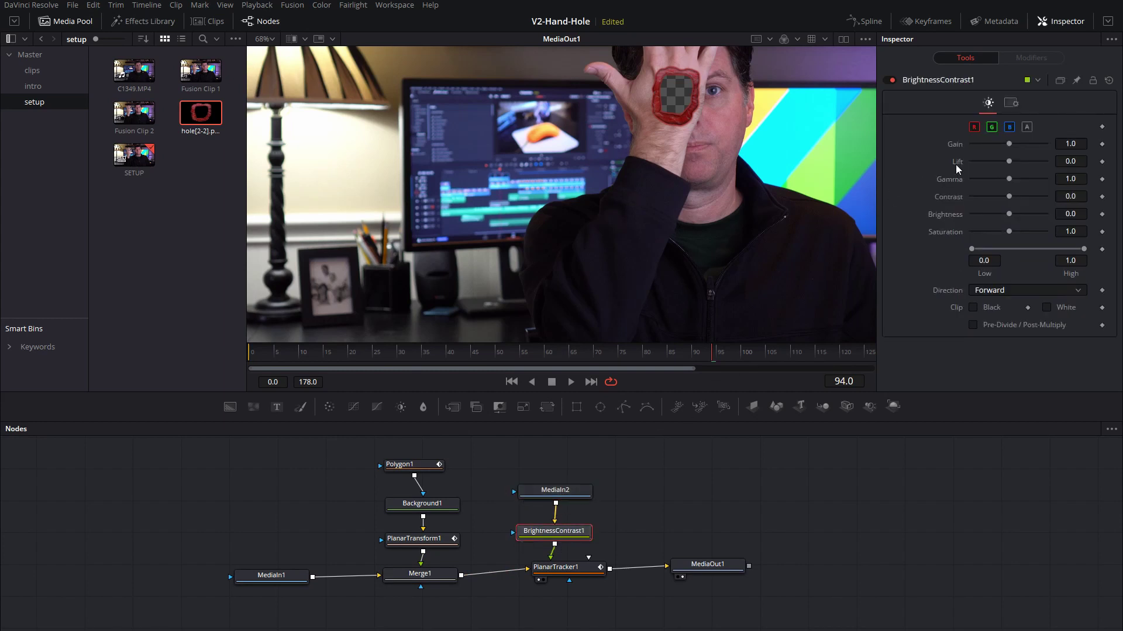
drag(1008, 141, 993, 142)
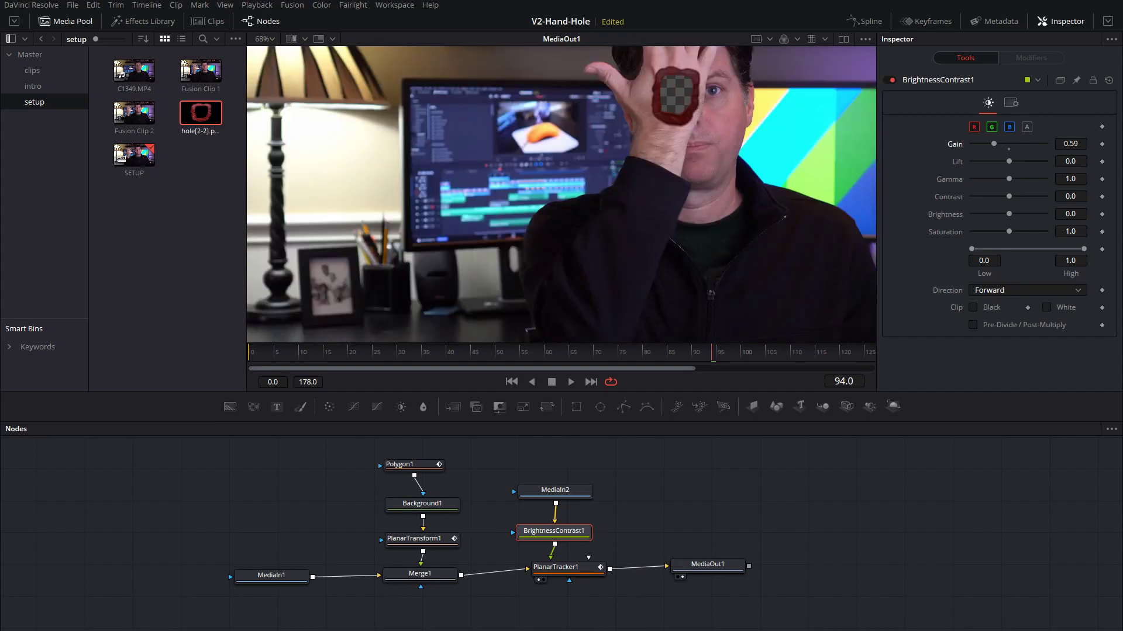
key(shift+4)
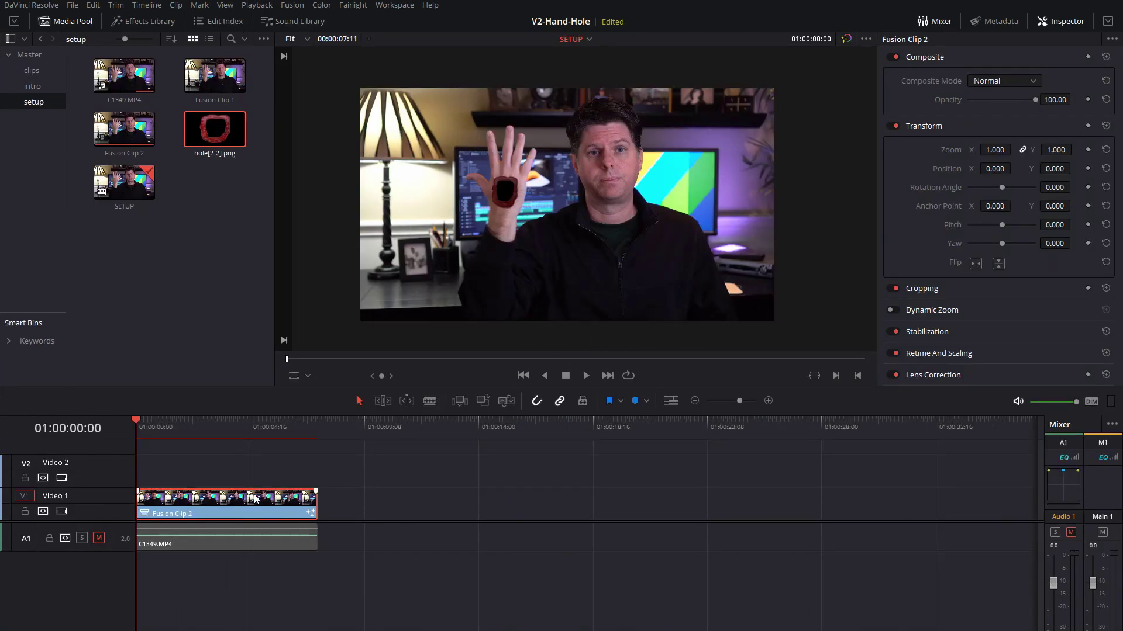
Step: Lift Fusion Clip 2 to Video 2, lay C1349.MP4 beneath it on Video 1, and play
drag(255, 502, 255, 479)
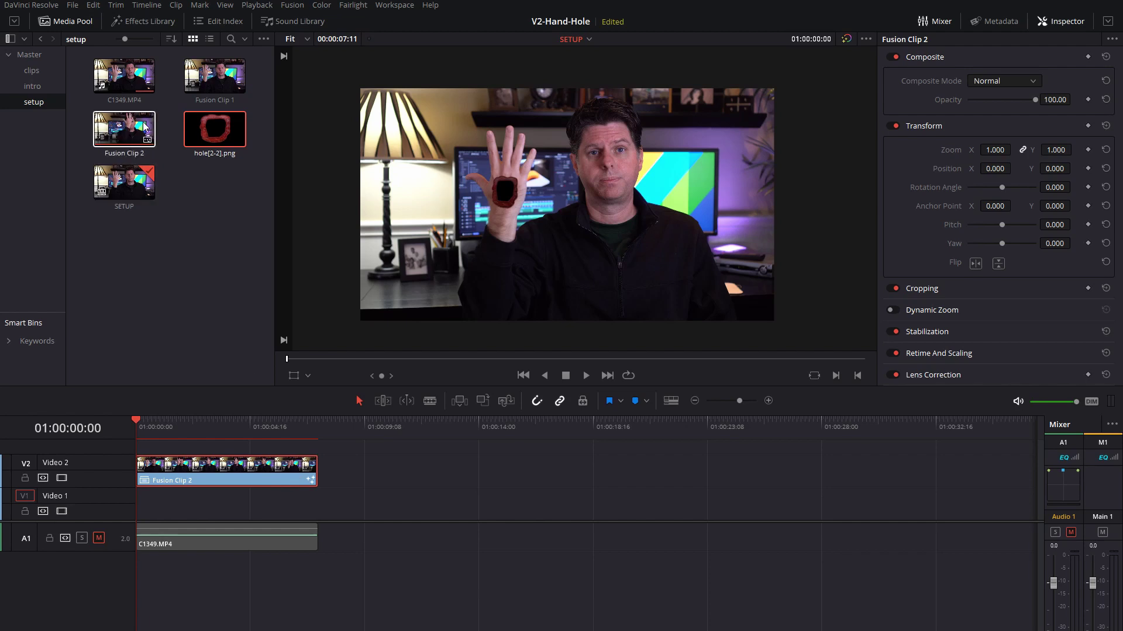
click(138, 92)
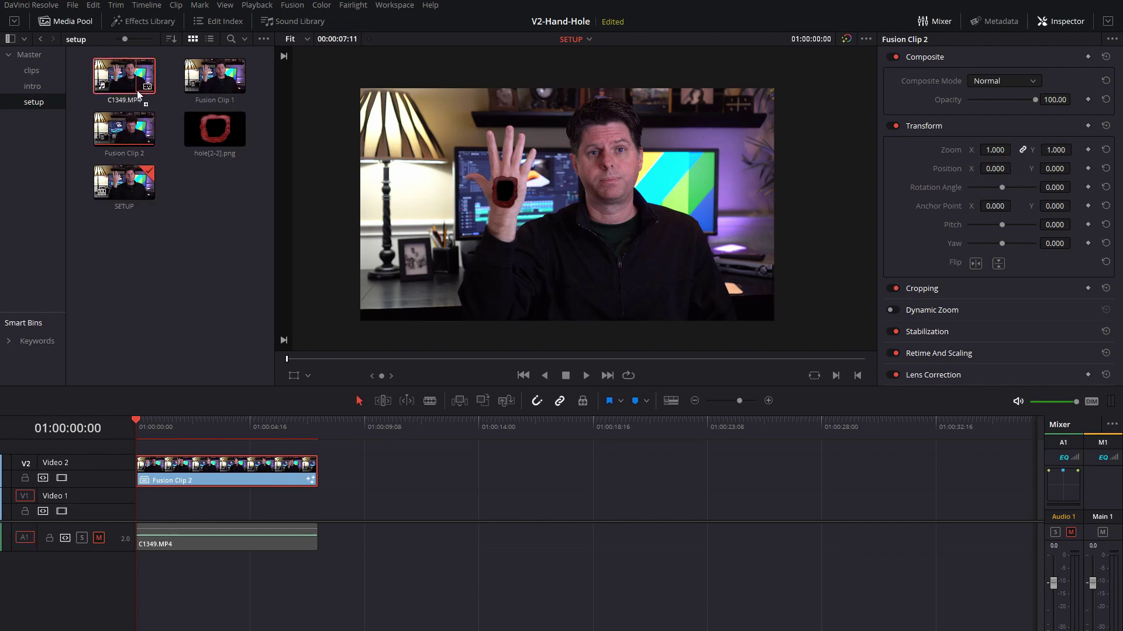
drag(138, 92, 150, 504)
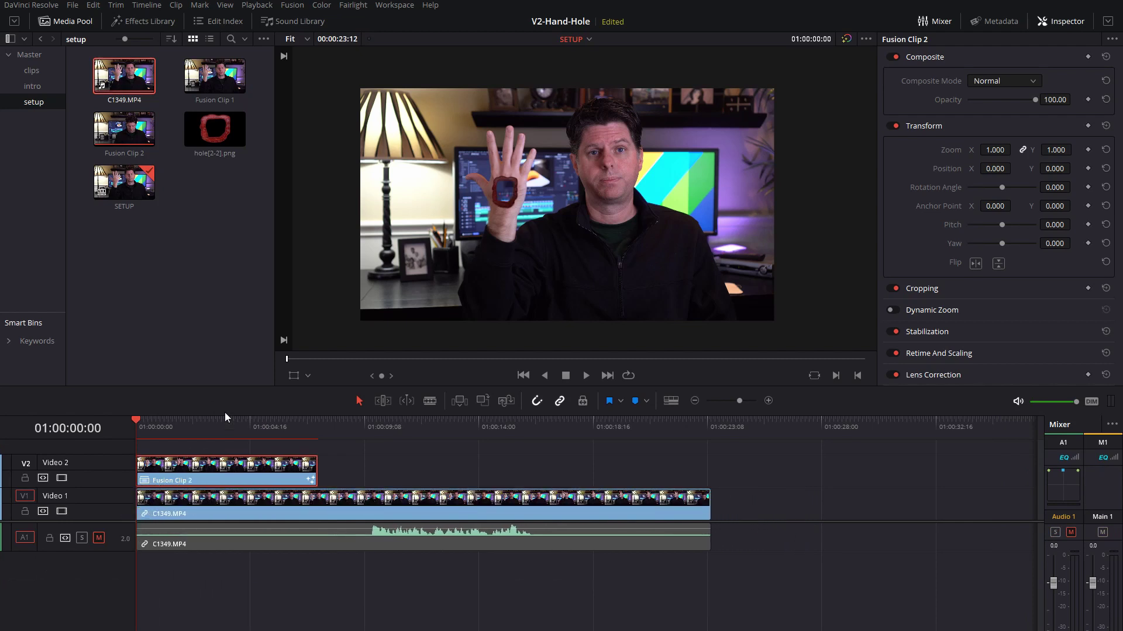
key(space)
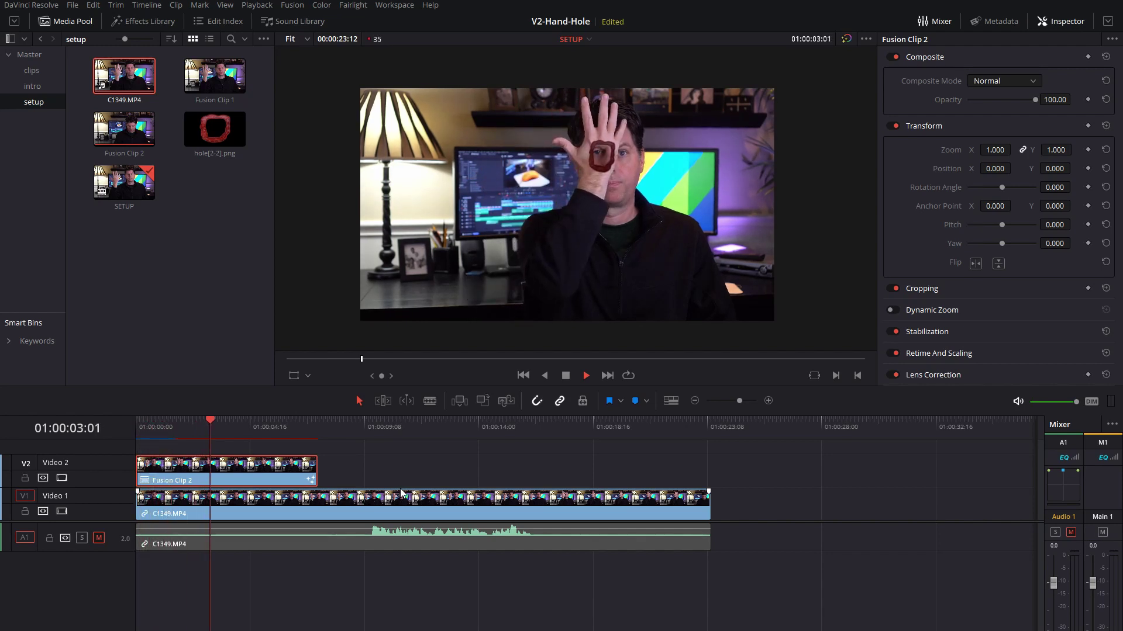
key(space)
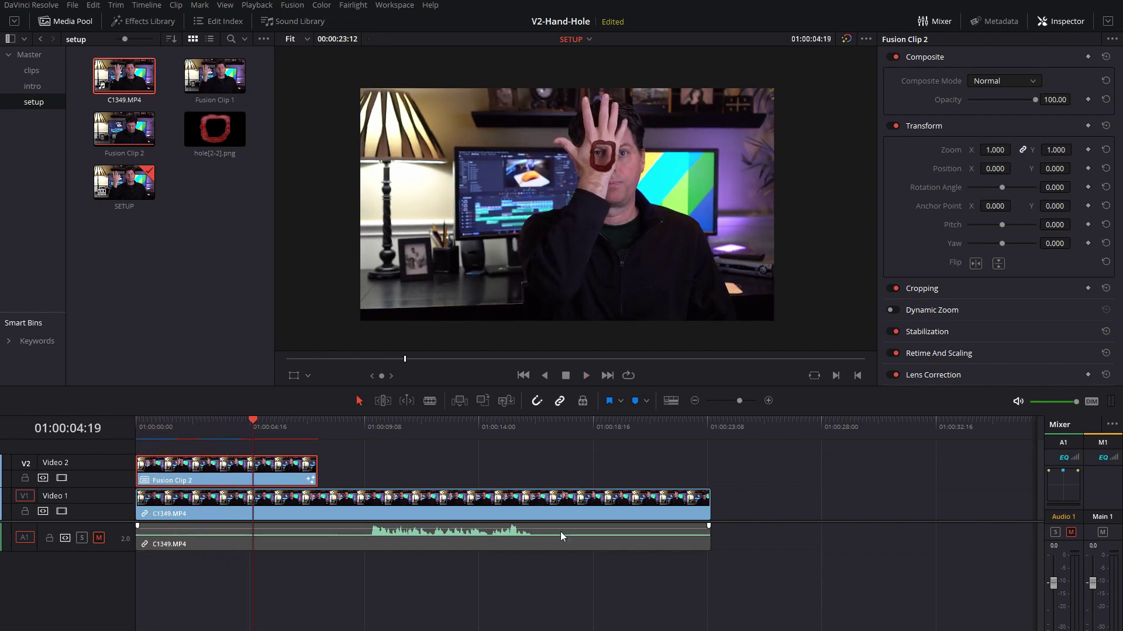
Step: Trim C1349.MP4's end to match Fusion Clip 2 and play the edit from the start
drag(708, 517, 318, 525)
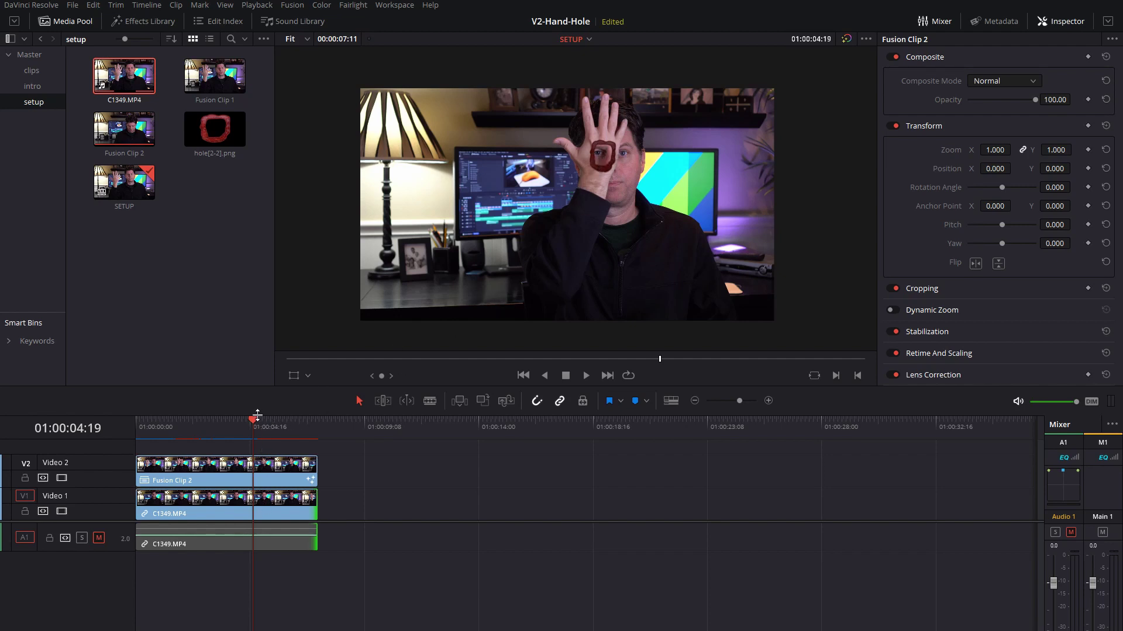
drag(253, 420, 138, 423)
key(space)
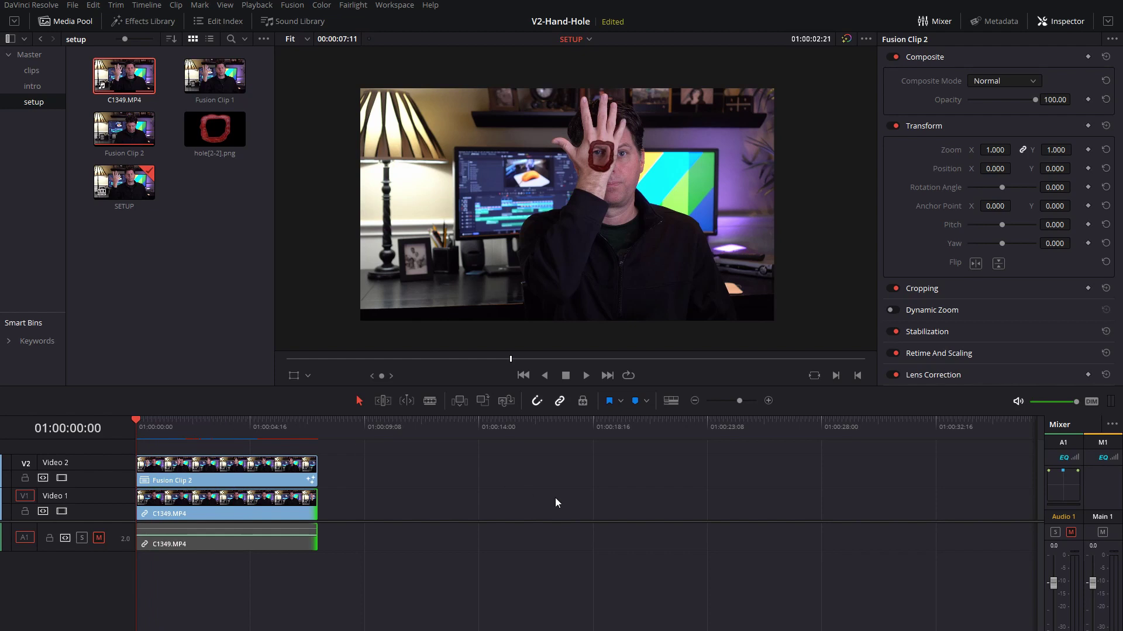
key(Home)
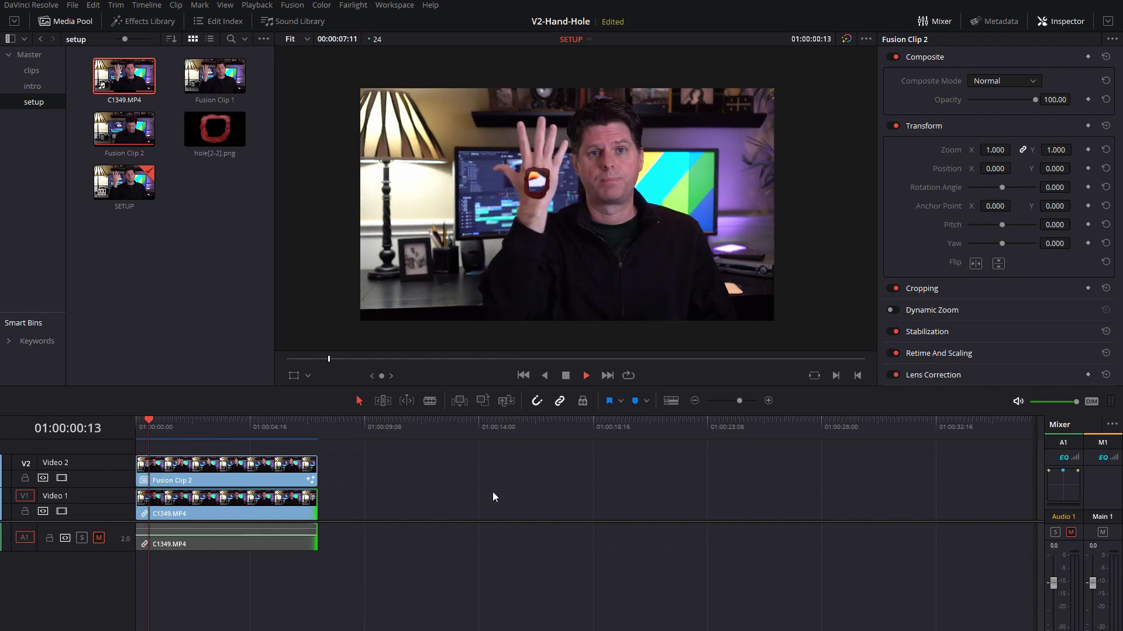